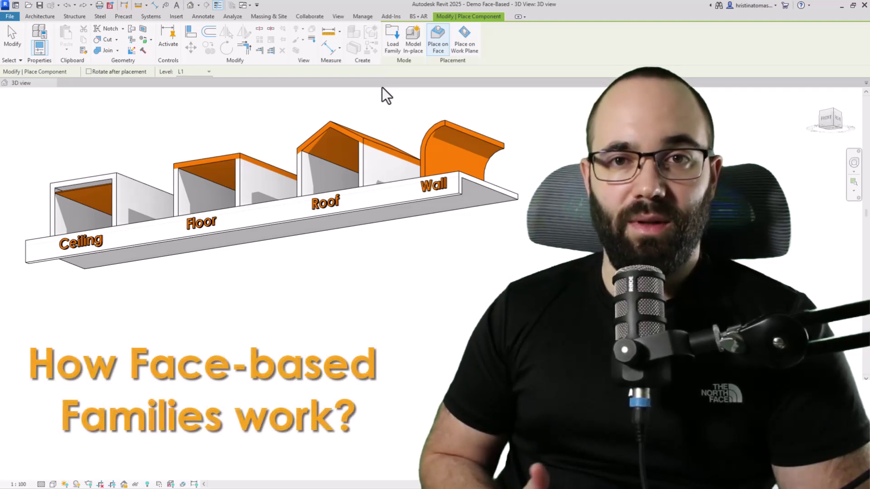
Step: Place family instances on the wall, Floor box and Ceiling faces, then end placement
{"action": "left_click", "coordinate": [386, 83]}
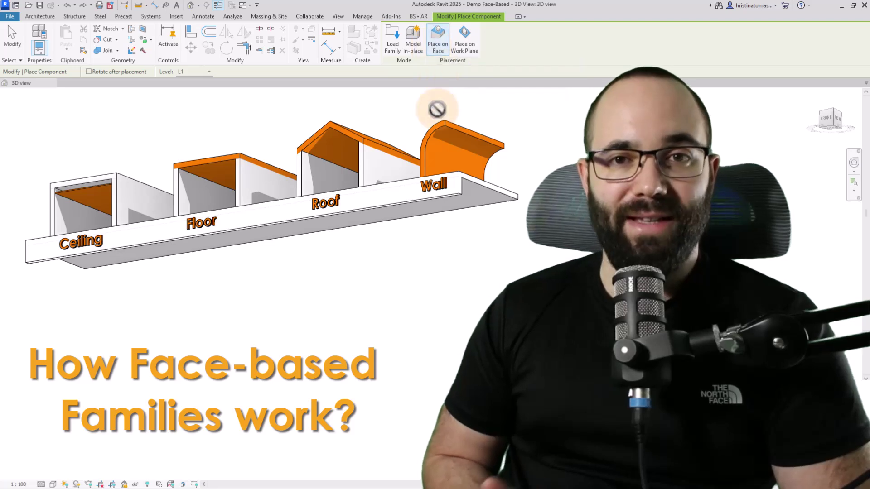
{"action": "left_click", "coordinate": [435, 164]}
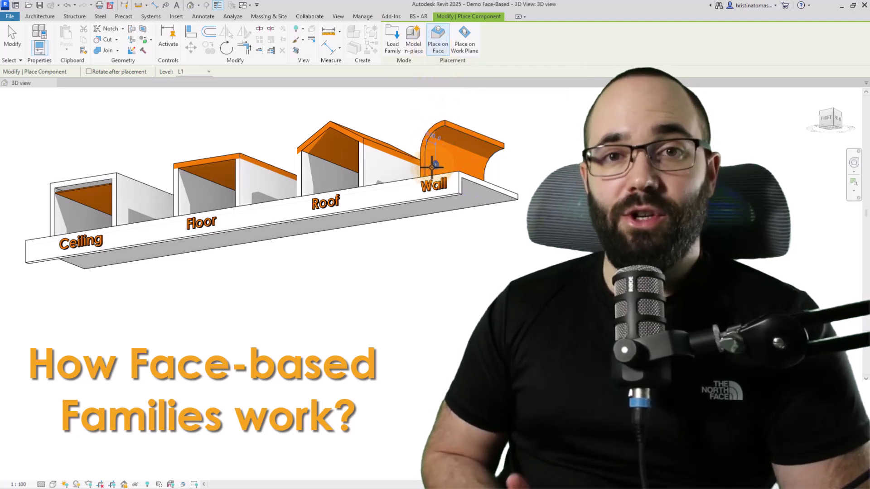
{"action": "left_click", "coordinate": [220, 175]}
{"action": "left_click", "coordinate": [100, 195]}
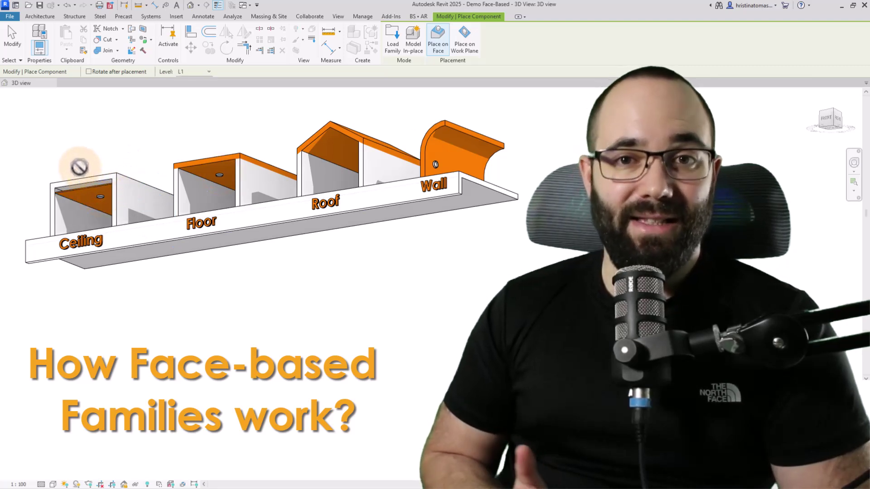
{"action": "key", "text": "Escape"}
{"action": "key", "text": "Escape"}
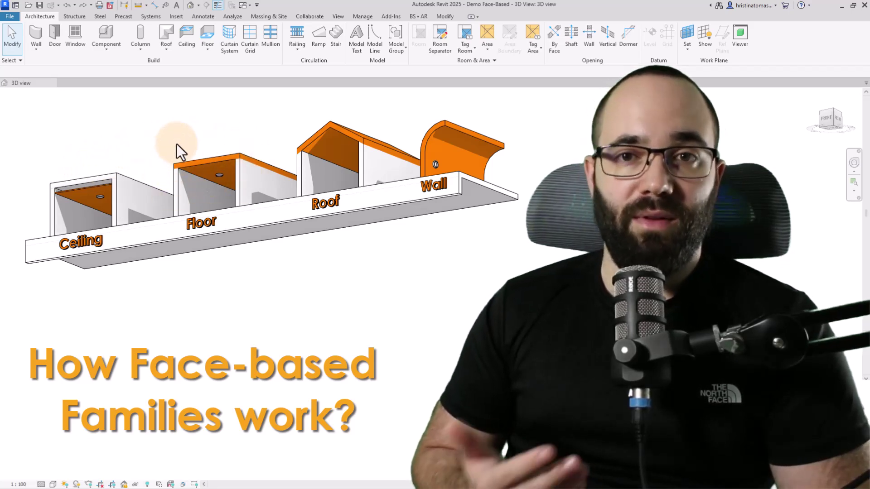
Step: Place light fixtures on the Ceiling, Floor box, Roof box and Wall faces
{"action": "left_click", "coordinate": [107, 34]}
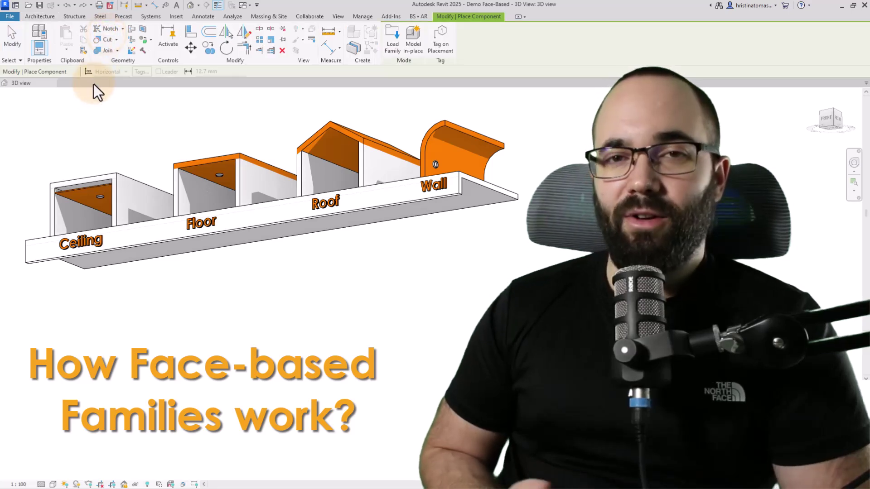
{"action": "left_click", "coordinate": [80, 197]}
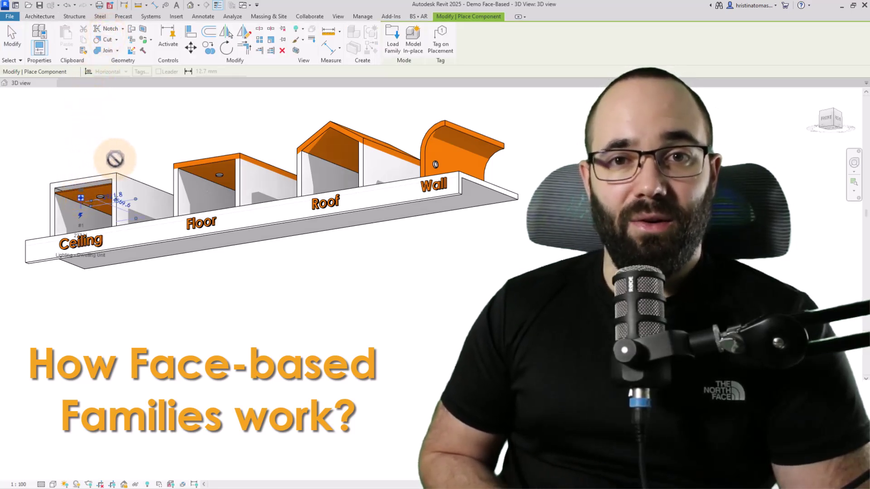
{"action": "left_click", "coordinate": [209, 171]}
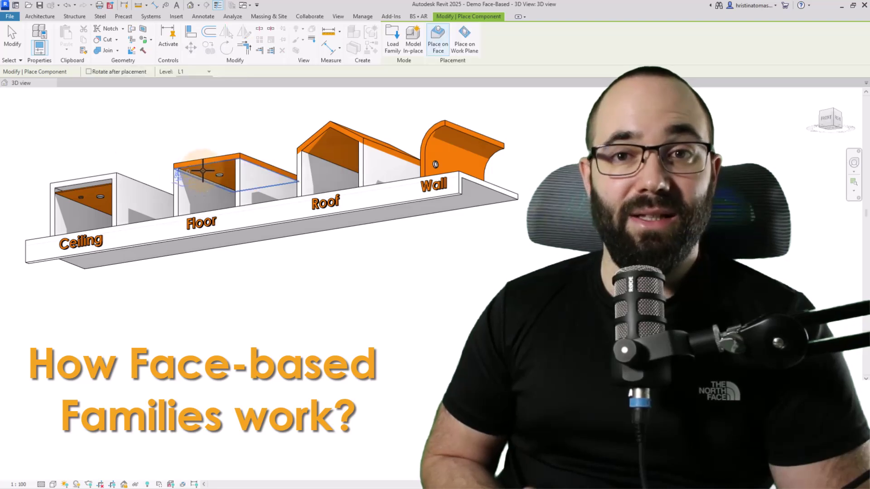
{"action": "left_click", "coordinate": [120, 186]}
{"action": "left_click", "coordinate": [328, 144]}
{"action": "left_click", "coordinate": [435, 141]}
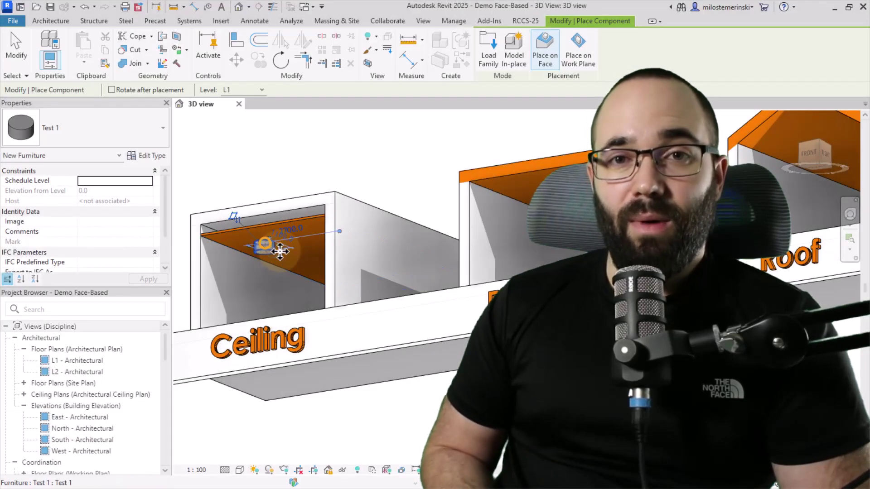
Step: Place Test 1 fixtures on the ceiling underside and the wall face
{"action": "left_click", "coordinate": [272, 248]}
{"action": "left_click", "coordinate": [371, 257]}
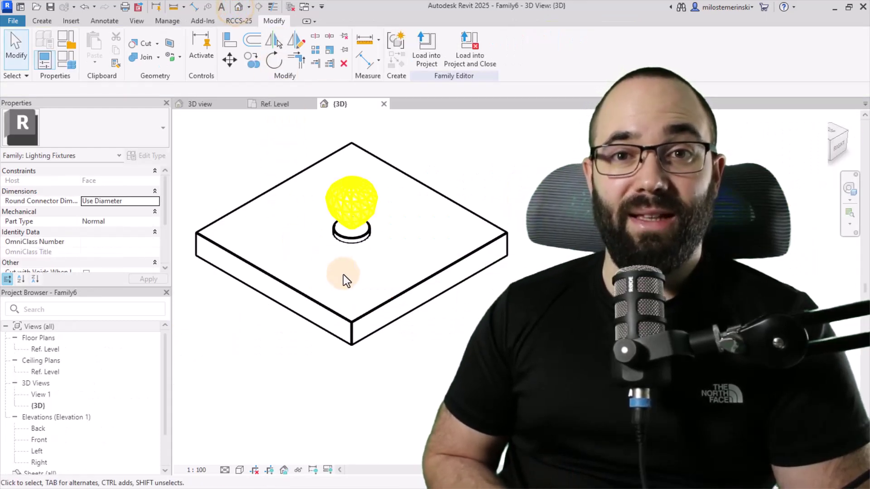
{"action": "middle_click_drag", "start_coordinate": [343, 279], "coordinate": [312, 266], "text": "shift"}
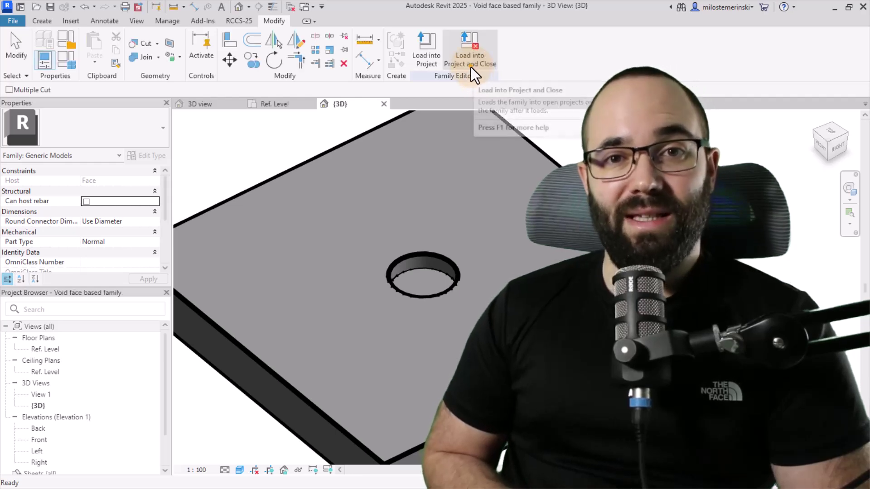
Step: Load the void family and cut openings into the orange ceiling and left wall faces
{"action": "left_click", "coordinate": [472, 67]}
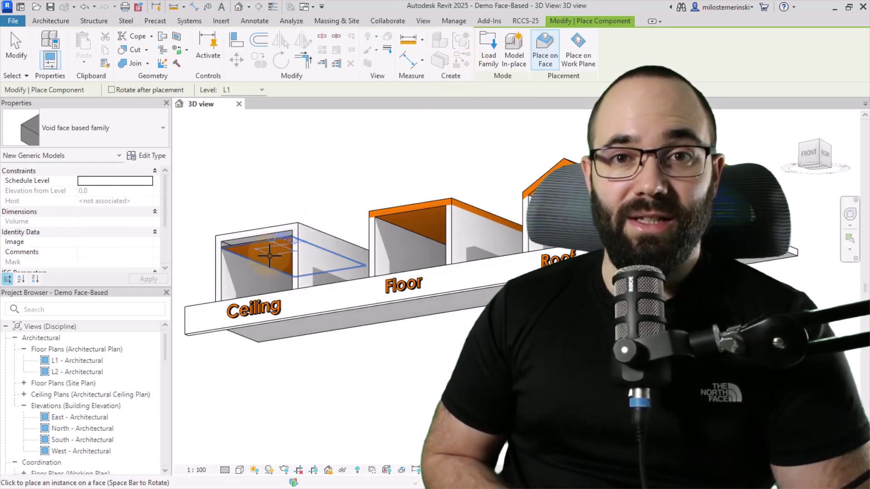
{"action": "scroll", "coordinate": [262, 256], "scroll_direction": "up", "scroll_amount": 5}
{"action": "left_click", "coordinate": [261, 254]}
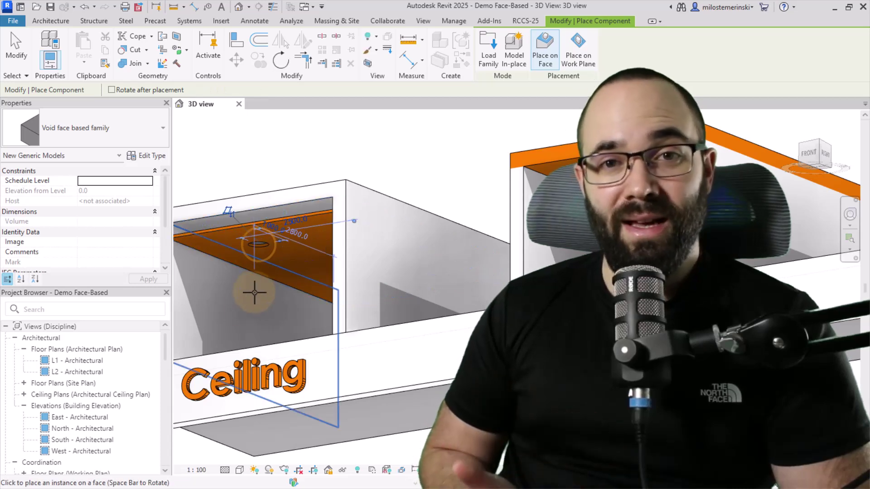
{"action": "left_click", "coordinate": [229, 308]}
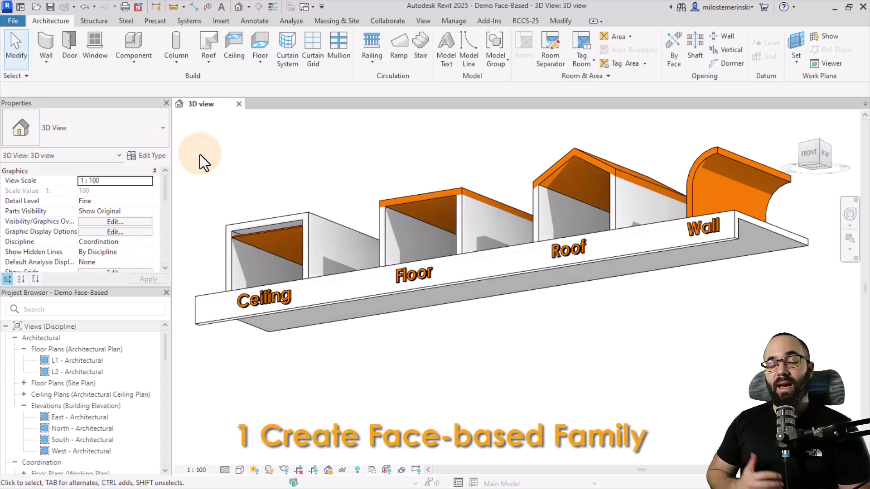
{"action": "left_click", "coordinate": [17, 23]}
{"action": "mouse_move", "coordinate": [42, 67]}
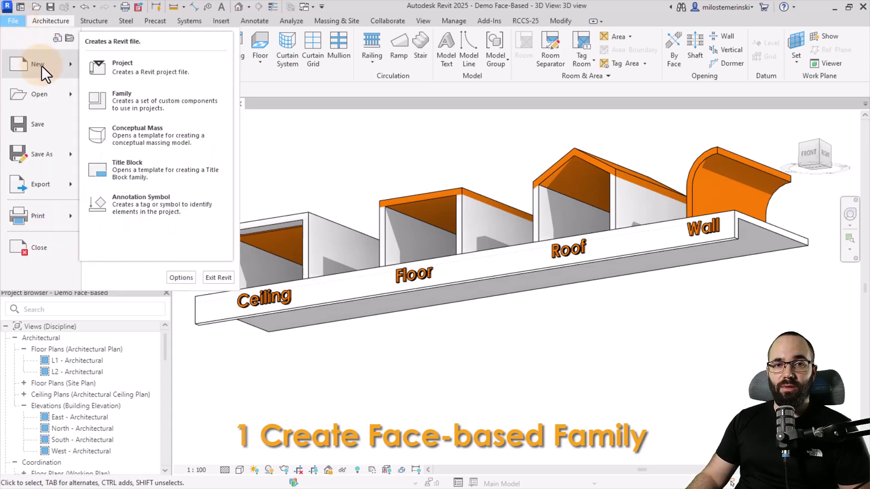
{"action": "left_click", "coordinate": [141, 106]}
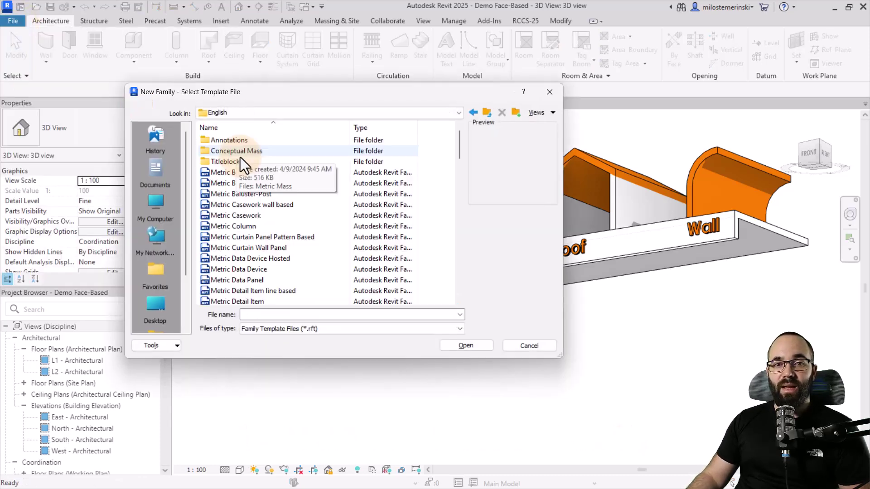
{"action": "scroll", "coordinate": [236, 172], "scroll_direction": "down", "scroll_amount": 5}
{"action": "scroll", "coordinate": [233, 184], "scroll_direction": "up", "scroll_amount": 2}
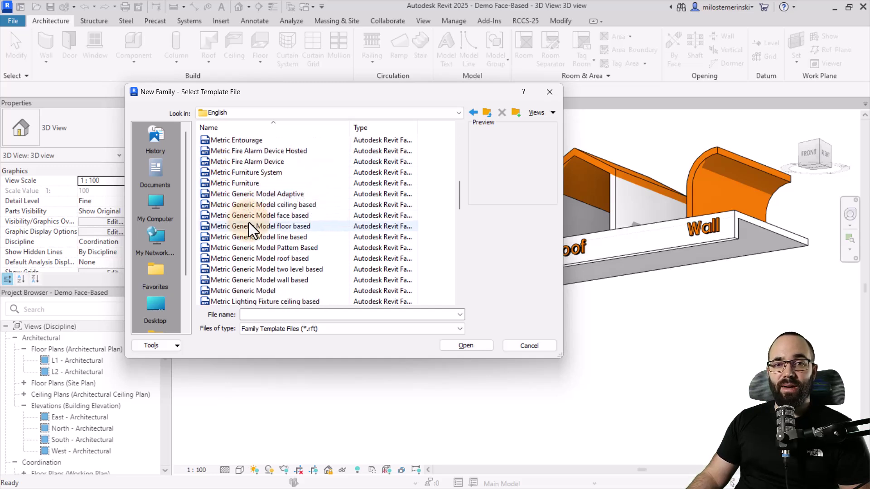
{"action": "left_click", "coordinate": [232, 216]}
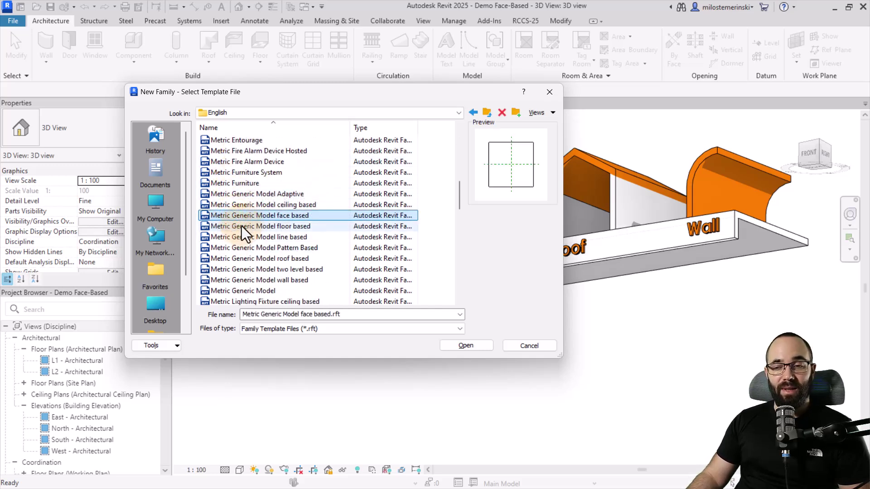
{"action": "left_click", "coordinate": [248, 205]}
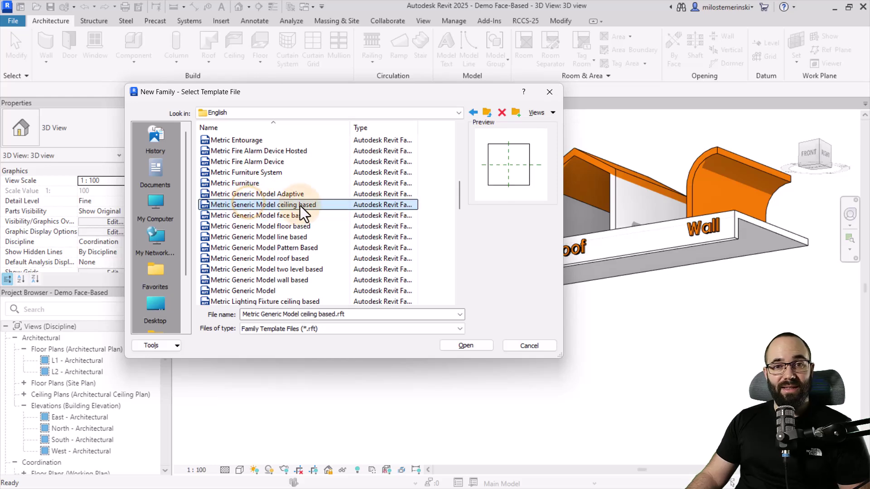
{"action": "left_click", "coordinate": [467, 345]}
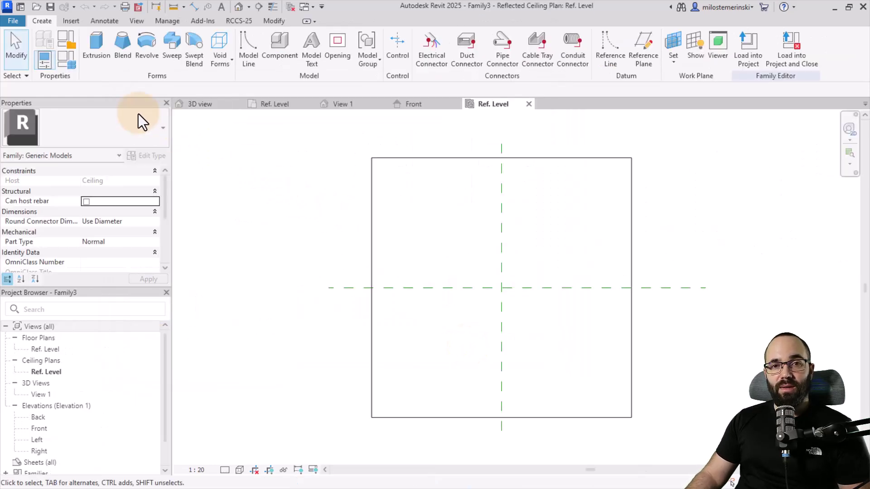
{"action": "left_click", "coordinate": [62, 42]}
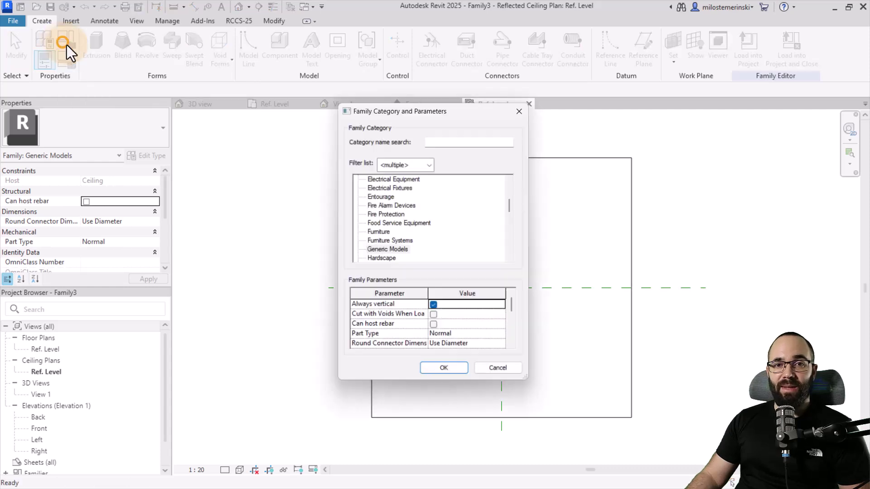
{"action": "scroll", "coordinate": [448, 323], "scroll_direction": "down", "scroll_amount": 3}
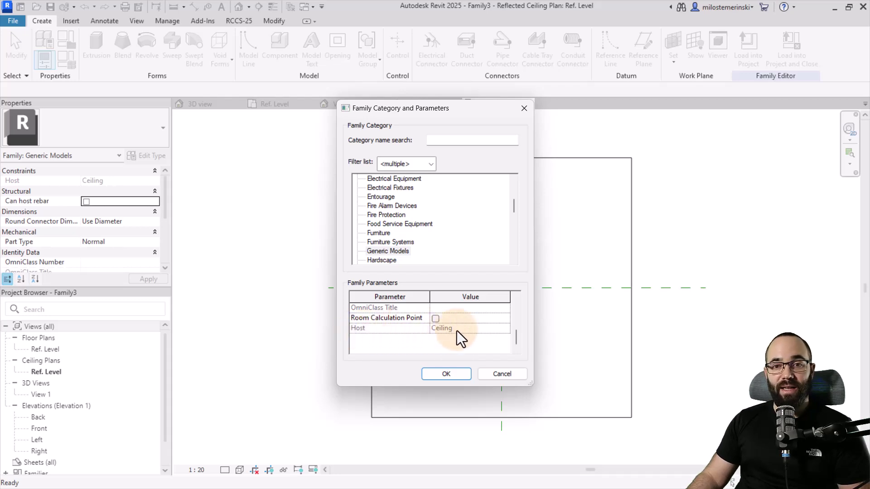
{"action": "left_click", "coordinate": [498, 376]}
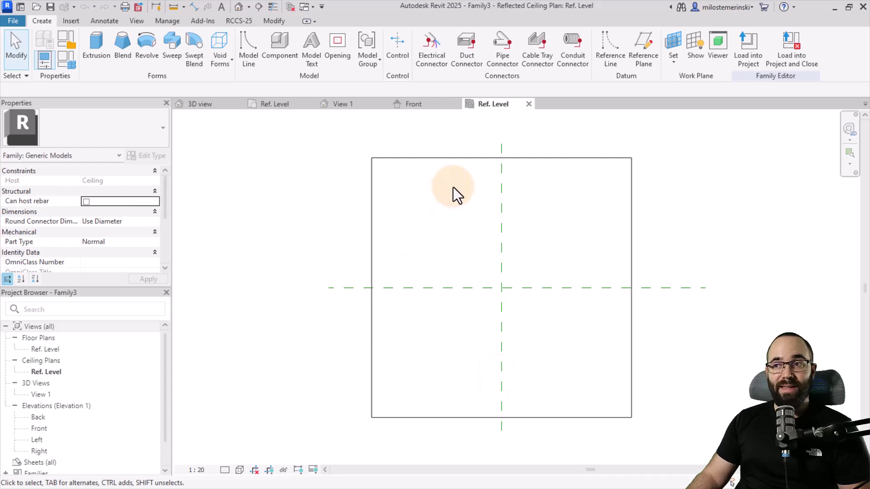
{"action": "left_click", "coordinate": [528, 104]}
{"action": "left_click", "coordinate": [457, 104]}
{"action": "left_click", "coordinate": [384, 104]}
Step: Create a new family from the Metric Generic Model face based.rft template
{"action": "left_click", "coordinate": [312, 103]}
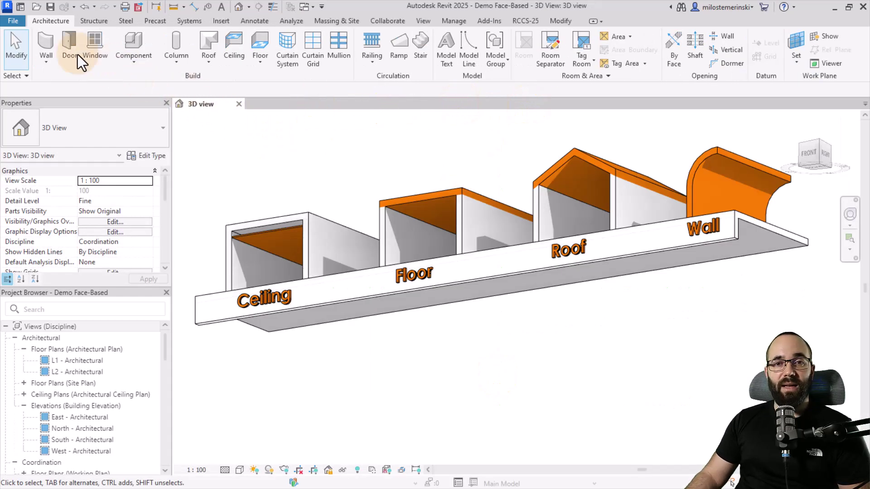
{"action": "left_click", "coordinate": [12, 24]}
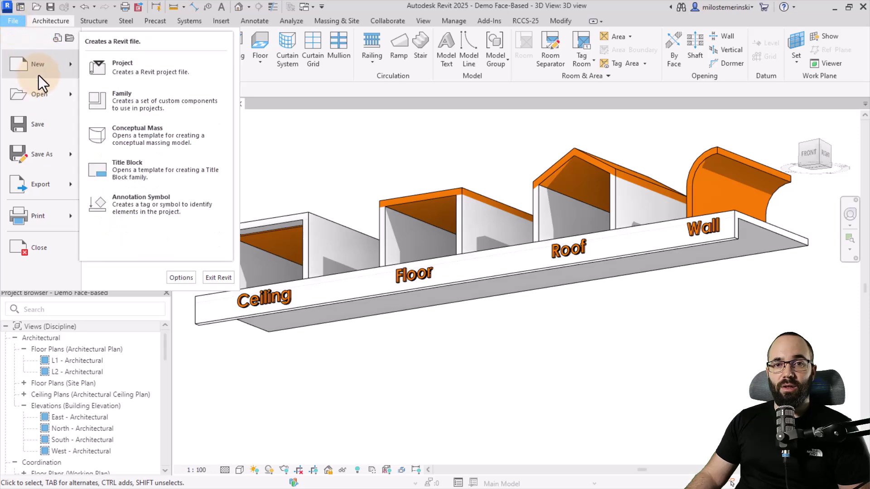
{"action": "left_click", "coordinate": [129, 102]}
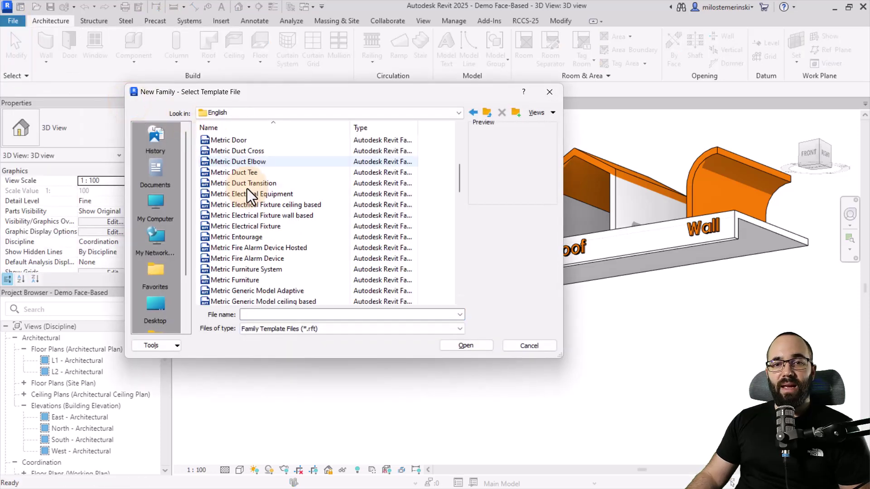
{"action": "scroll", "coordinate": [247, 189], "scroll_direction": "down", "scroll_amount": 5}
{"action": "scroll", "coordinate": [245, 195], "scroll_direction": "up", "scroll_amount": 3}
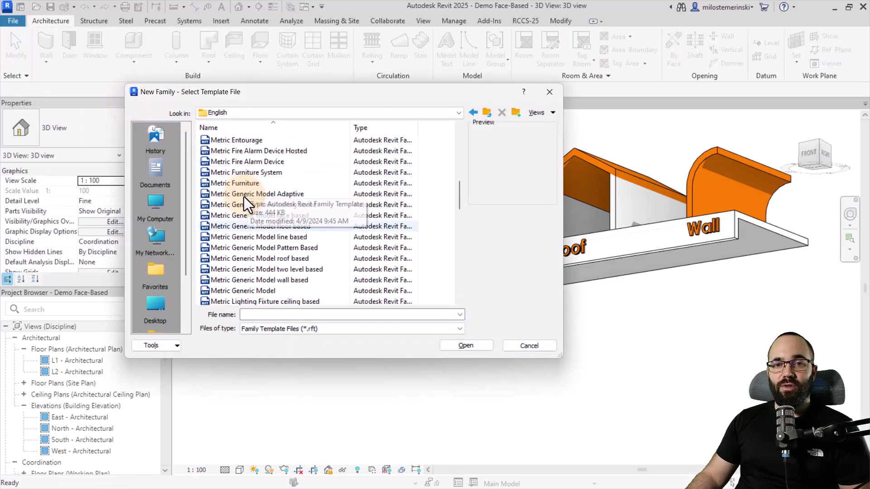
{"action": "left_click", "coordinate": [221, 215]}
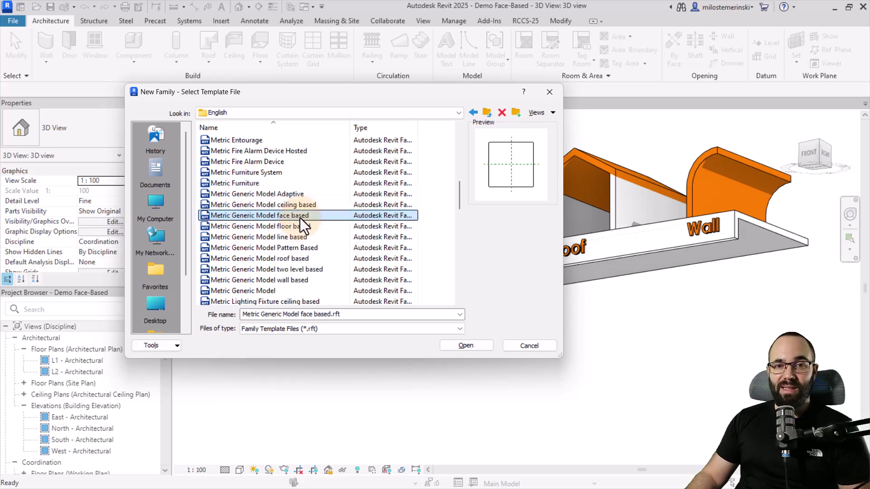
{"action": "left_click", "coordinate": [477, 346]}
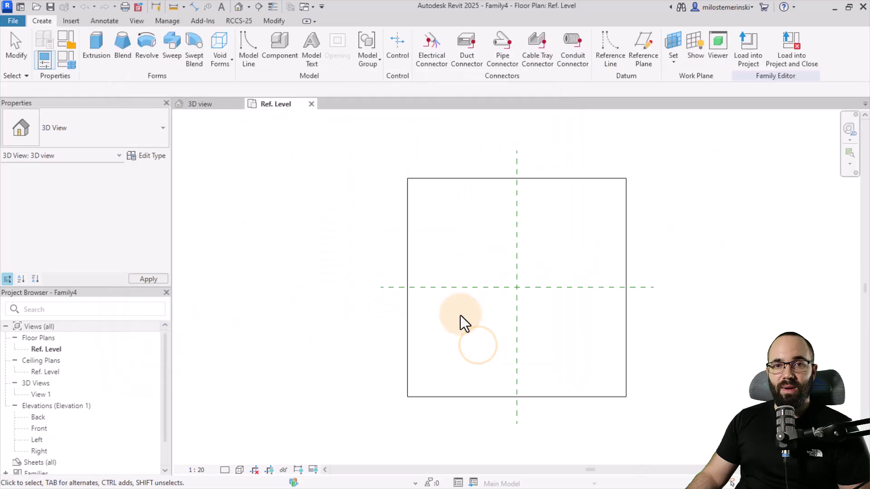
Step: Set the family category to Furniture
{"action": "left_click", "coordinate": [71, 45]}
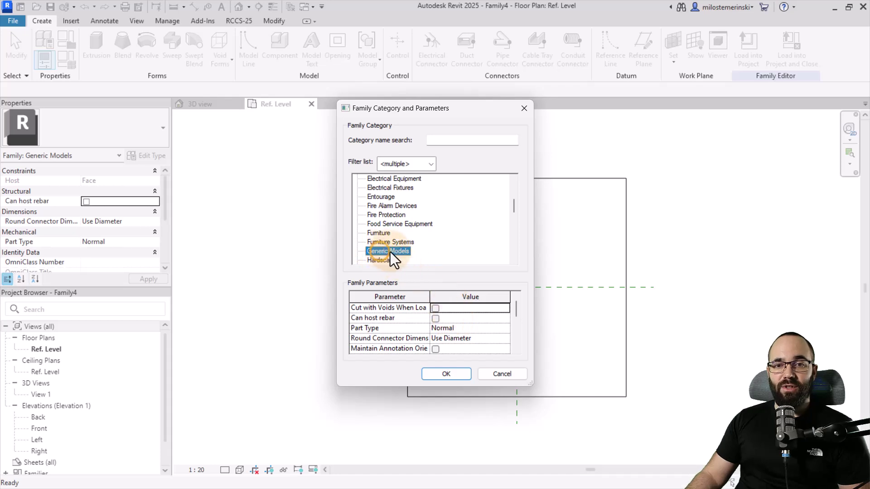
{"action": "left_click", "coordinate": [382, 233]}
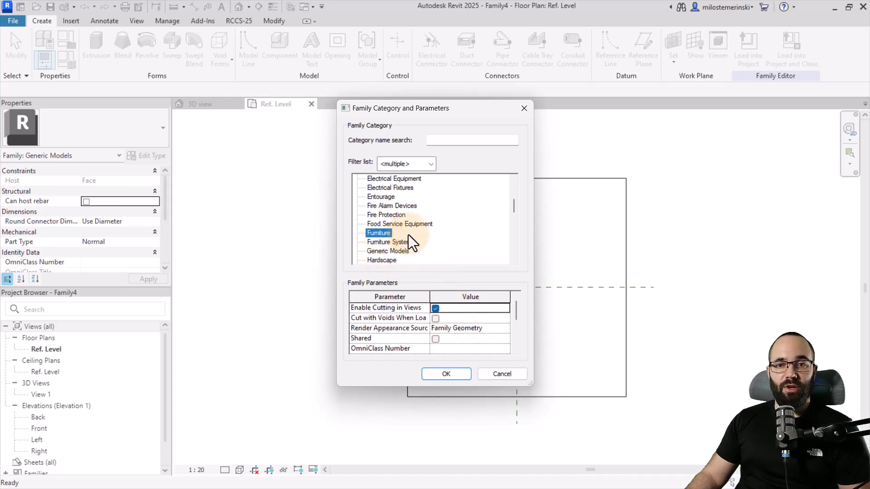
{"action": "scroll", "coordinate": [455, 320], "scroll_direction": "down", "scroll_amount": 2}
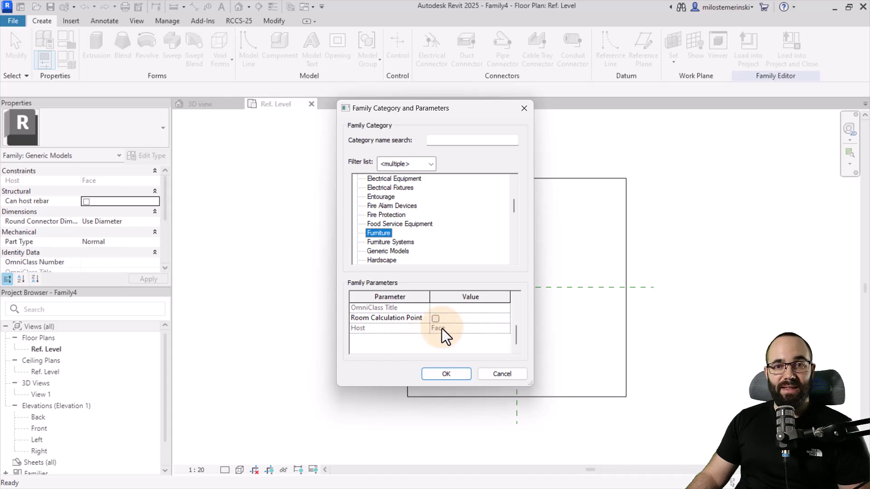
{"action": "left_click", "coordinate": [450, 376]}
{"action": "middle_click_drag", "start_coordinate": [481, 360], "coordinate": [335, 348]}
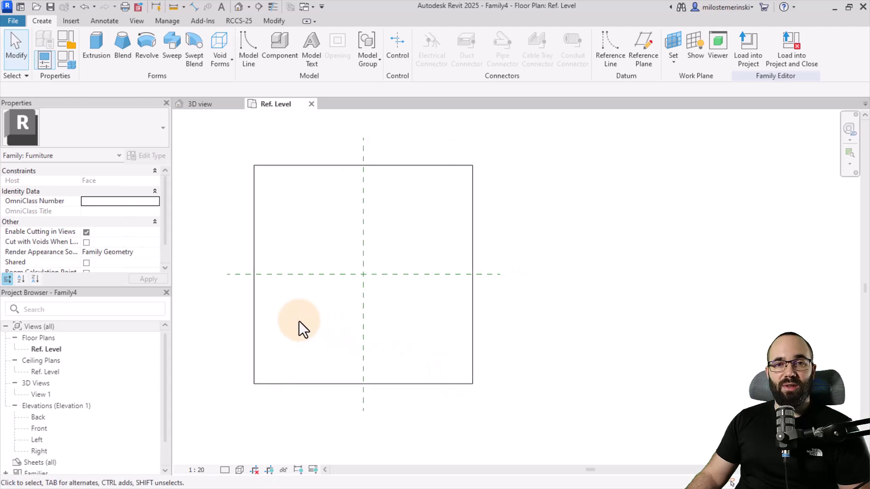
Step: Model a circular extrusion centred on the reference-plane crossing
{"action": "left_click", "coordinate": [96, 53]}
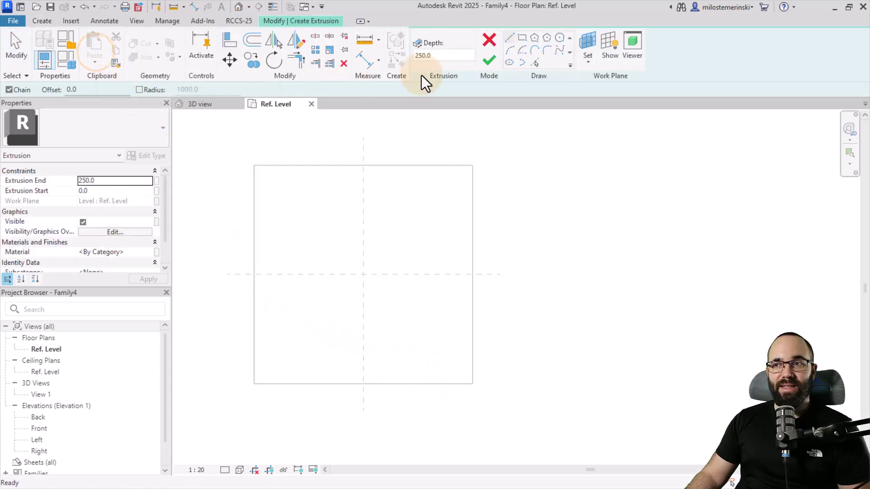
{"action": "left_click", "coordinate": [558, 41]}
{"action": "left_click", "coordinate": [363, 274]}
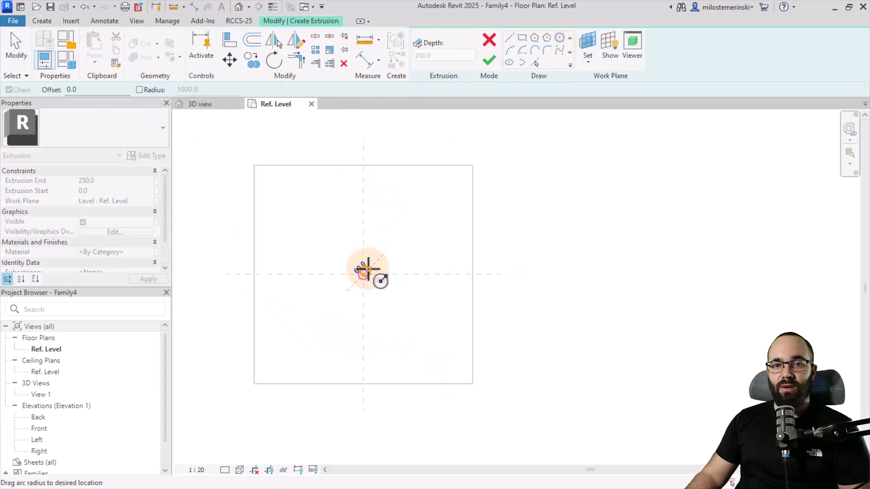
{"action": "left_click", "coordinate": [382, 260]}
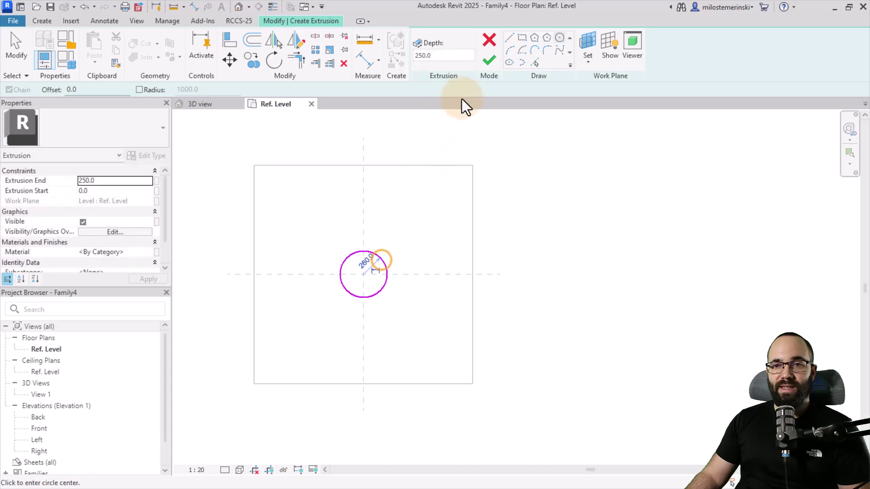
{"action": "left_click", "coordinate": [489, 61]}
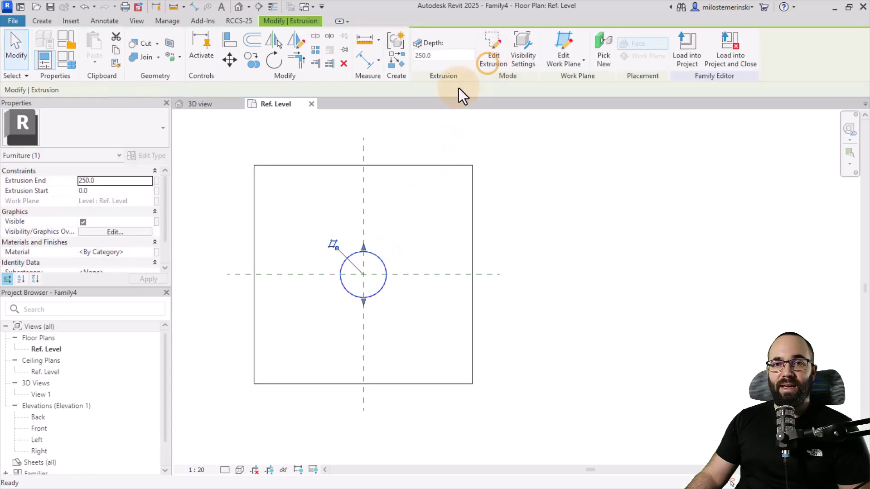
Step: Save the family as 'Test 1'
{"action": "left_click", "coordinate": [51, 7]}
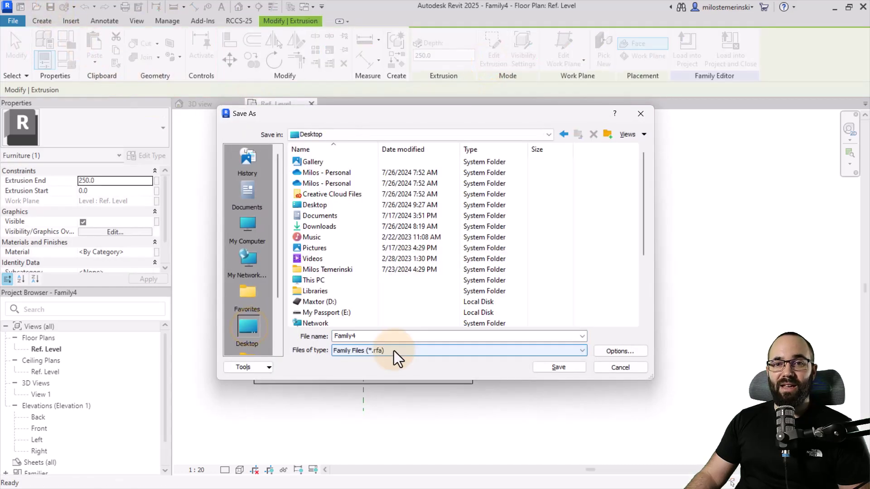
{"action": "double_click", "coordinate": [372, 337]}
{"action": "type", "text": "Test 1"}
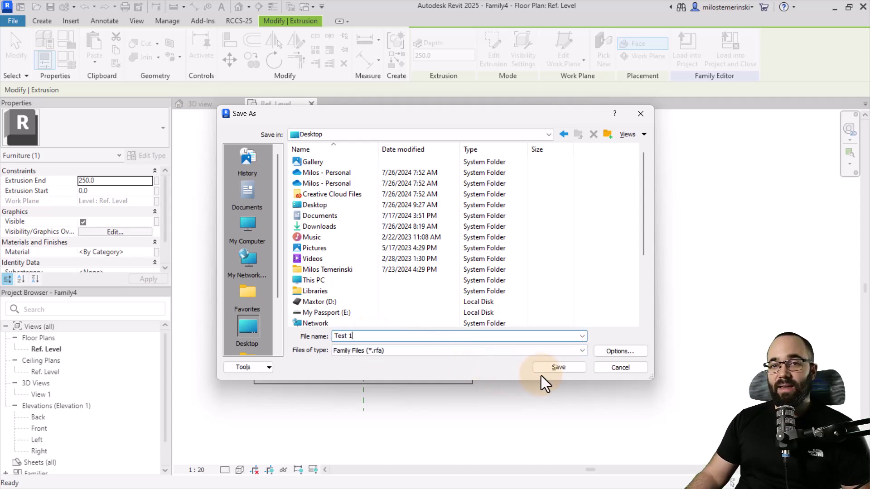
{"action": "left_click", "coordinate": [558, 368]}
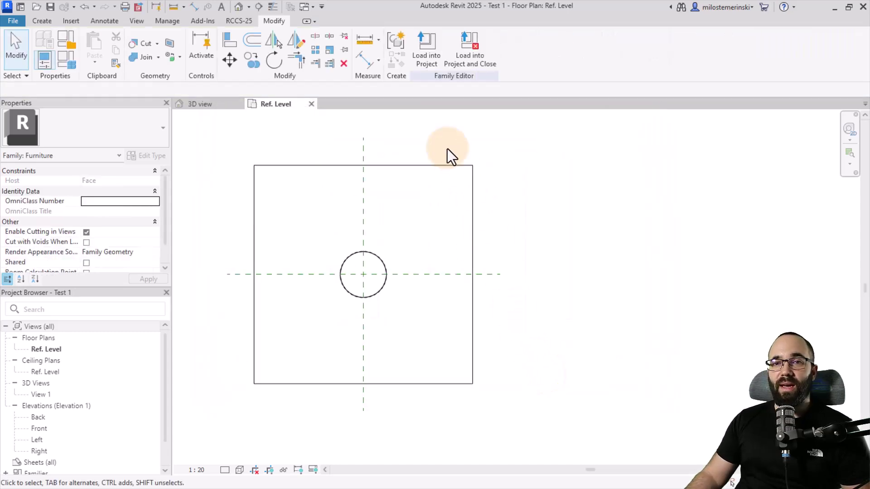
Step: Load Test 1 into the project and place cylinders on the ceiling face and Floor box side
{"action": "left_click", "coordinate": [453, 61]}
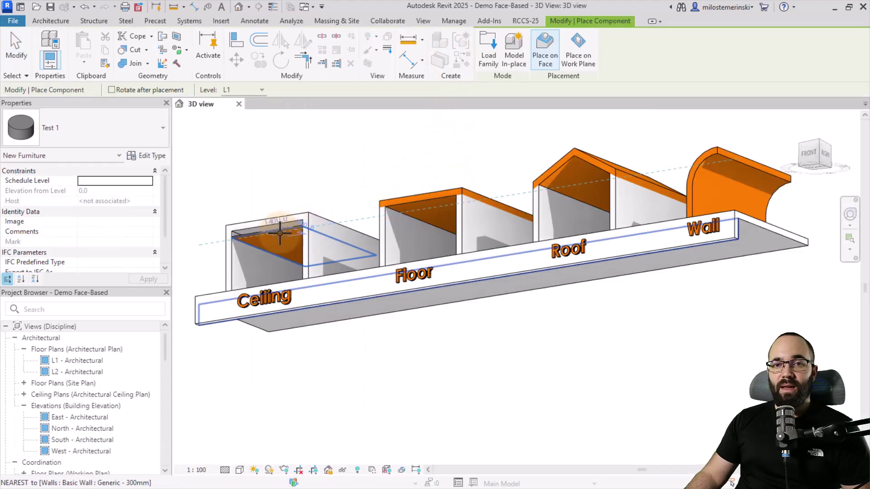
{"action": "scroll", "coordinate": [272, 245], "scroll_direction": "up", "scroll_amount": 3}
{"action": "left_click", "coordinate": [271, 245]}
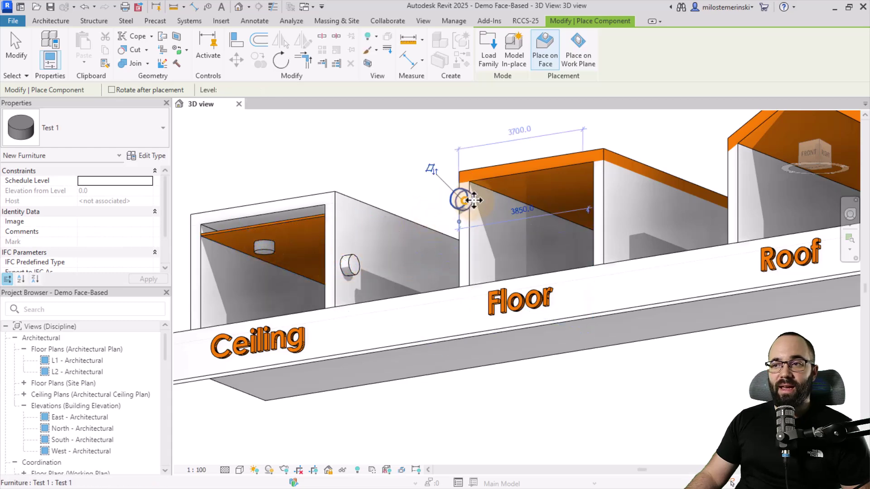
{"action": "left_click", "coordinate": [461, 198]}
{"action": "scroll", "coordinate": [520, 226], "scroll_direction": "down", "scroll_amount": 2}
{"action": "middle_click_drag", "start_coordinate": [509, 248], "coordinate": [382, 268]}
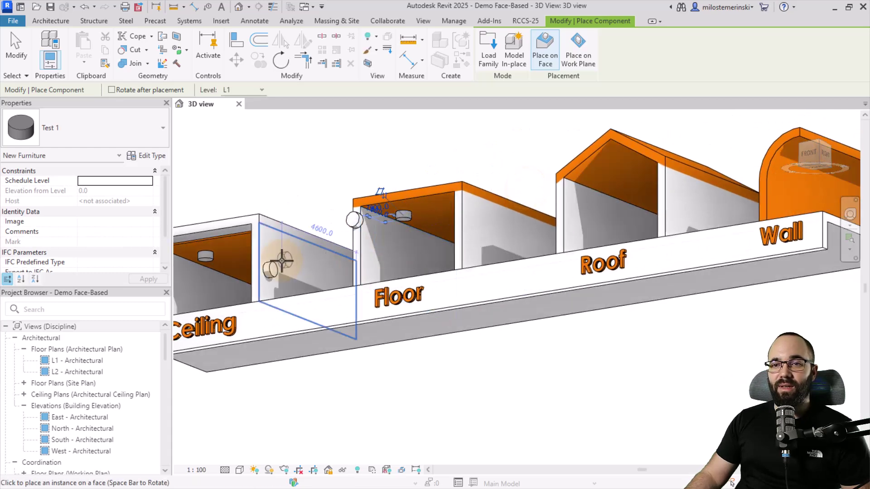
Step: Place Test 1 cylinders in the Roof box and on the Wall box faces, then stop placing
{"action": "left_click", "coordinate": [600, 177]}
{"action": "middle_click_drag", "start_coordinate": [515, 229], "coordinate": [291, 248]}
{"action": "left_click", "coordinate": [567, 182]}
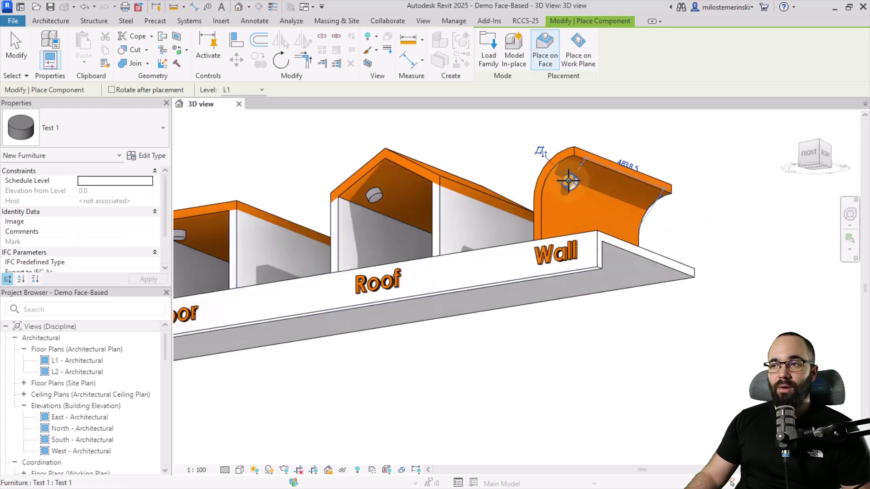
{"action": "scroll", "coordinate": [542, 257], "scroll_direction": "up", "scroll_amount": 3}
{"action": "left_click", "coordinate": [542, 257]}
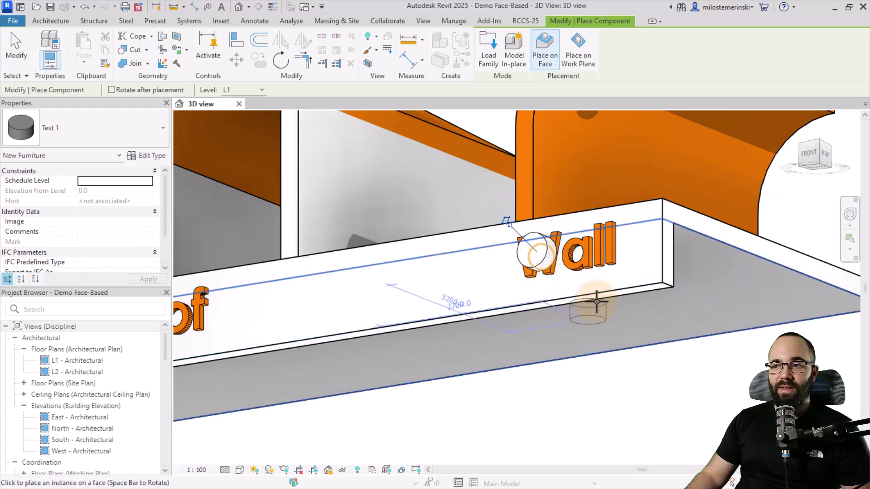
{"action": "scroll", "coordinate": [618, 291], "scroll_direction": "down", "scroll_amount": 3}
{"action": "middle_click_drag", "start_coordinate": [398, 389], "coordinate": [582, 380]}
{"action": "scroll", "coordinate": [583, 380], "scroll_direction": "down", "scroll_amount": 2}
{"action": "middle_click_drag", "start_coordinate": [521, 373], "coordinate": [512, 341]}
{"action": "key", "text": "Escape"}
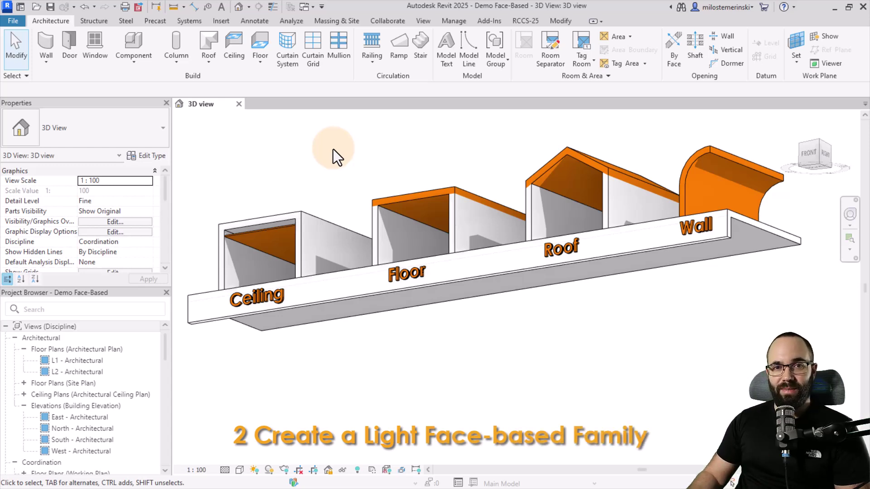
Step: Create a new family from the Metric Lighting Fixture.rft template
{"action": "left_click", "coordinate": [18, 21]}
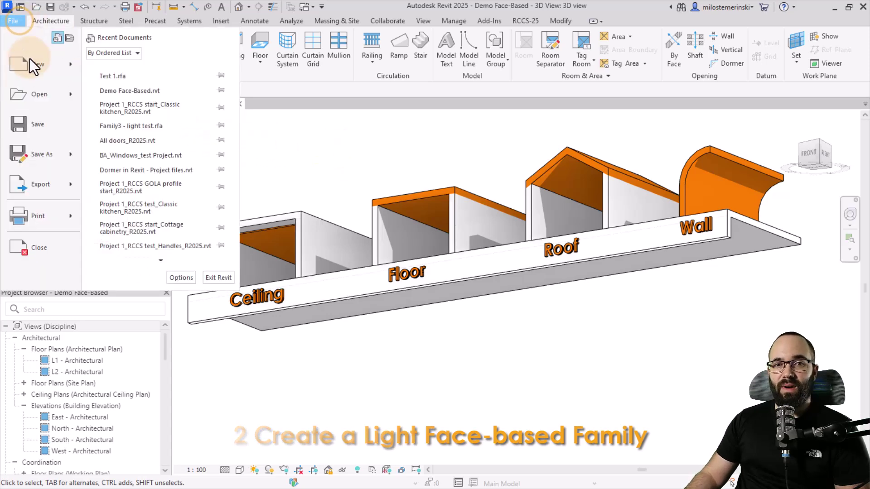
{"action": "mouse_move", "coordinate": [33, 65]}
{"action": "left_click", "coordinate": [155, 103]}
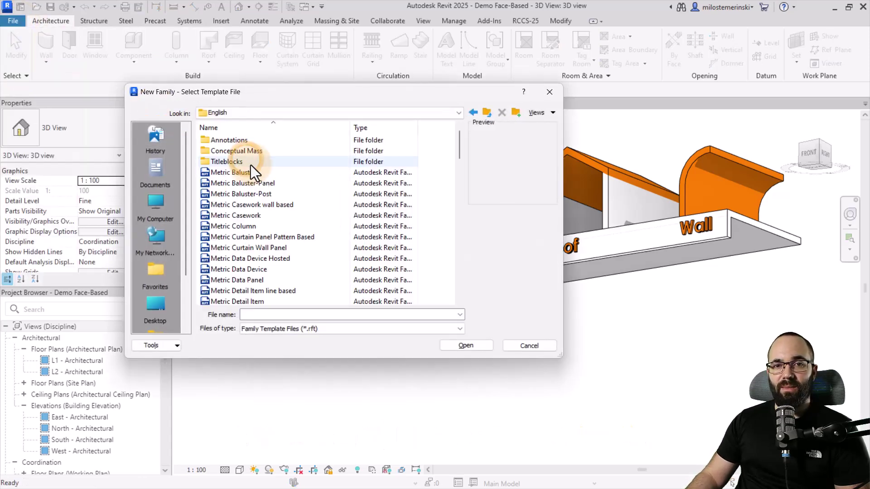
{"action": "scroll", "coordinate": [253, 191], "scroll_direction": "down", "scroll_amount": 10}
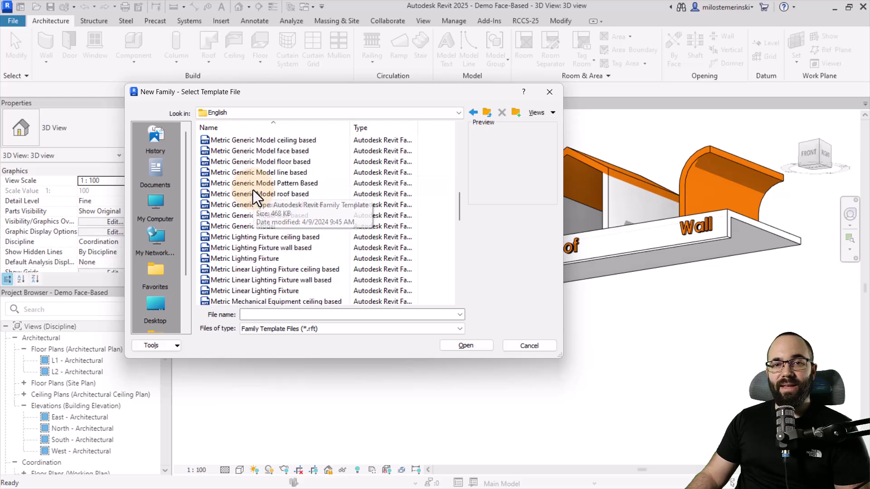
{"action": "scroll", "coordinate": [253, 190], "scroll_direction": "down", "scroll_amount": 12}
{"action": "scroll", "coordinate": [253, 189], "scroll_direction": "up", "scroll_amount": 7}
{"action": "scroll", "coordinate": [253, 190], "scroll_direction": "up", "scroll_amount": 5}
{"action": "scroll", "coordinate": [253, 190], "scroll_direction": "down", "scroll_amount": 1}
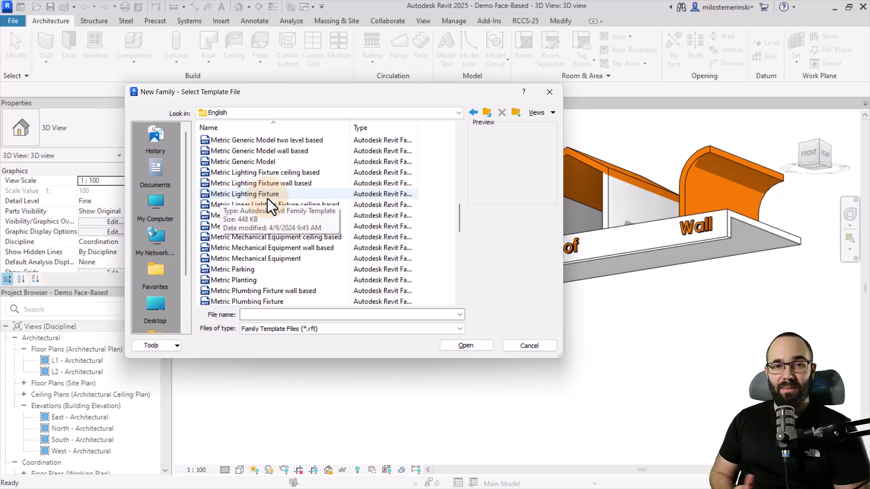
{"action": "left_click", "coordinate": [268, 198]}
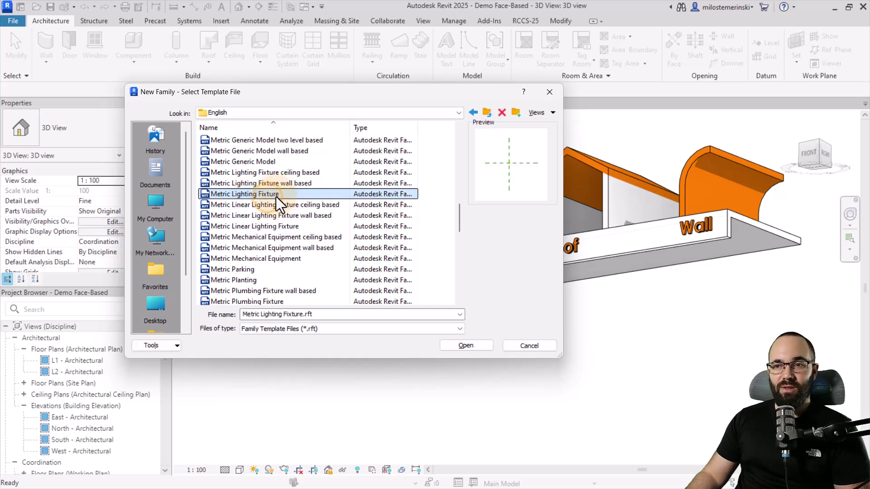
{"action": "left_click", "coordinate": [467, 346]}
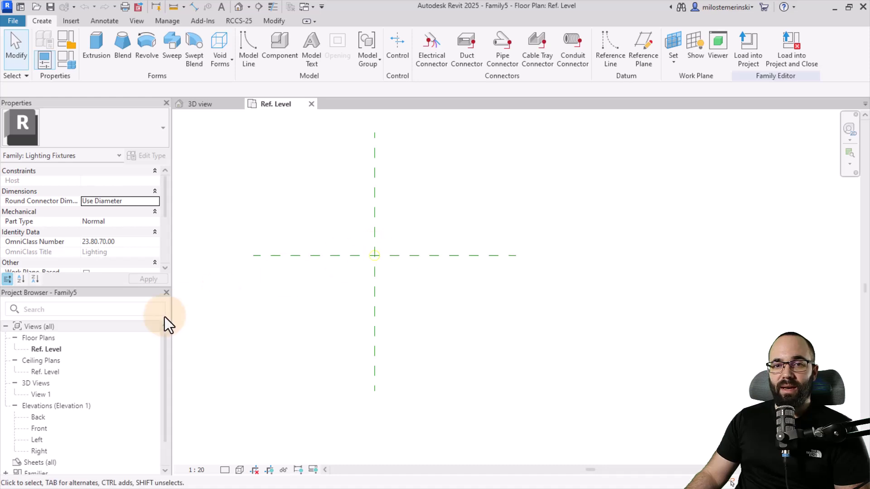
Step: In the Front elevation, switch the light source to photometric web distribution
{"action": "double_click", "coordinate": [39, 431]}
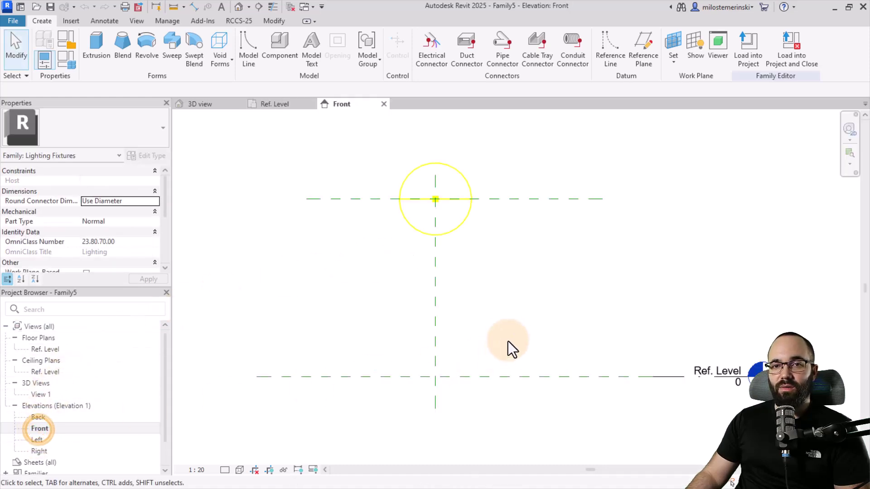
{"action": "left_click", "coordinate": [423, 221]}
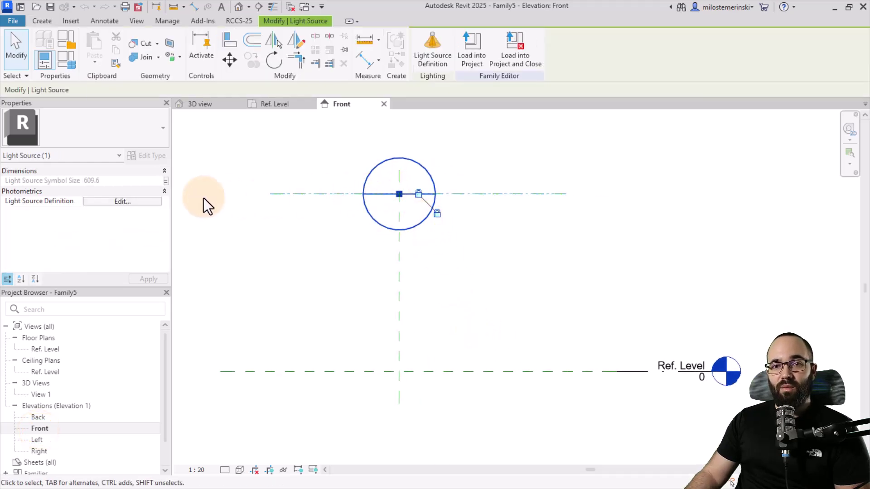
{"action": "left_click", "coordinate": [123, 201]}
{"action": "left_click", "coordinate": [483, 297]}
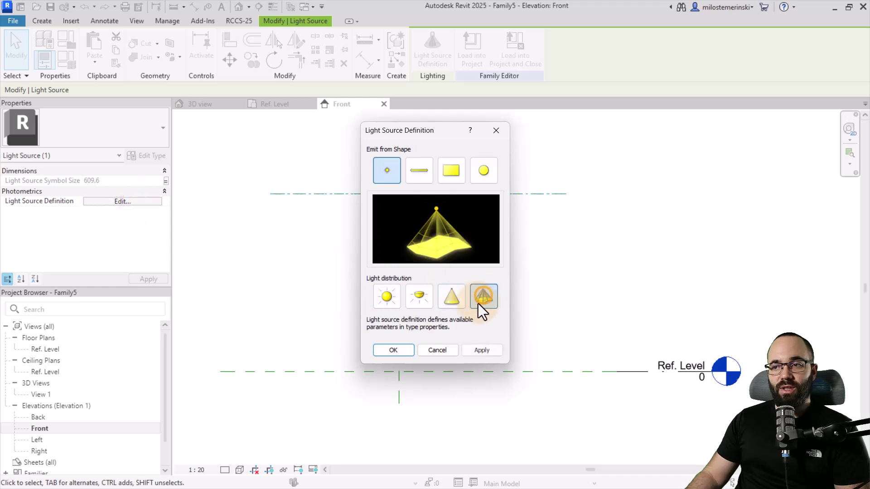
{"action": "left_click", "coordinate": [481, 350]}
{"action": "left_click", "coordinate": [393, 350]}
{"action": "left_click_drag", "start_coordinate": [398, 252], "coordinate": [367, 251]}
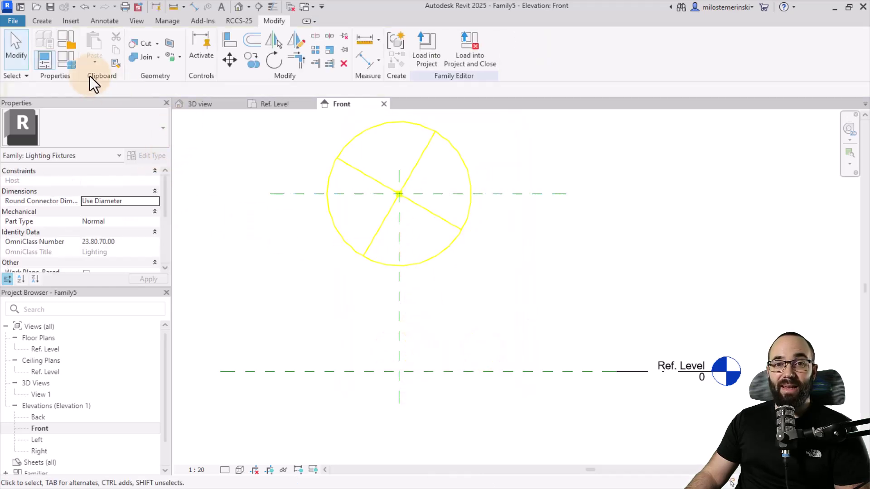
Step: Assign the 1x4 3Lamp.ies photometric web file and a 90° tilt angle in Family Types
{"action": "left_click", "coordinate": [60, 60]}
{"action": "scroll", "coordinate": [199, 213], "scroll_direction": "down", "scroll_amount": 5}
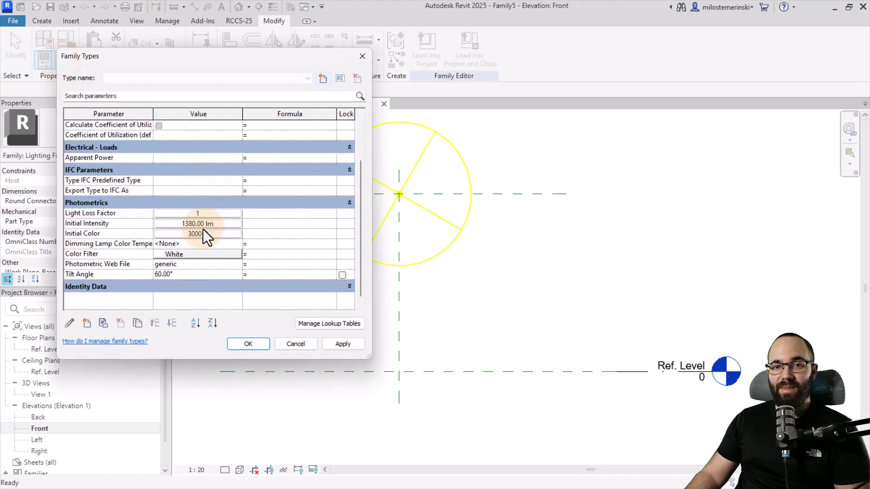
{"action": "left_click", "coordinate": [176, 266]}
{"action": "left_click", "coordinate": [240, 267]}
{"action": "left_click", "coordinate": [243, 177]}
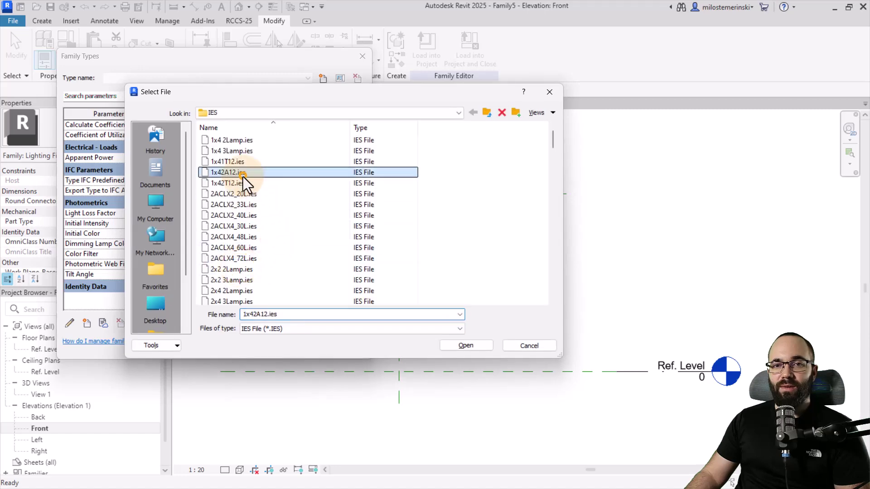
{"action": "left_click", "coordinate": [234, 153]}
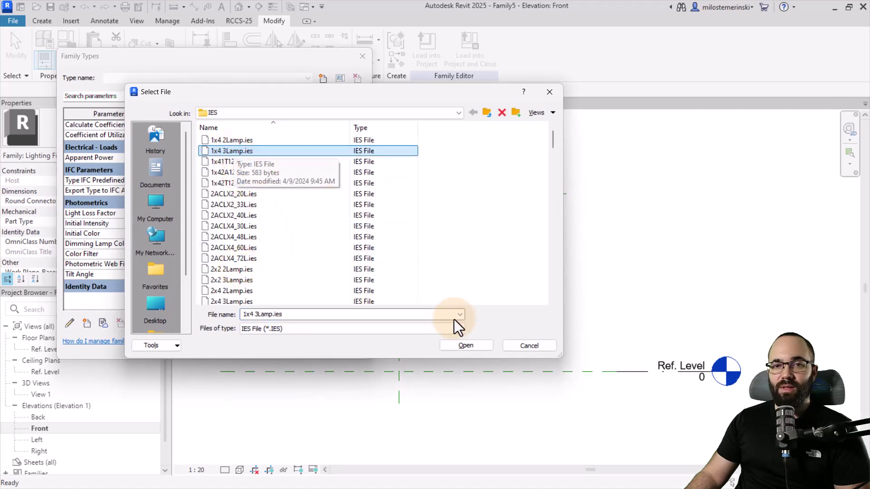
{"action": "left_click", "coordinate": [458, 345]}
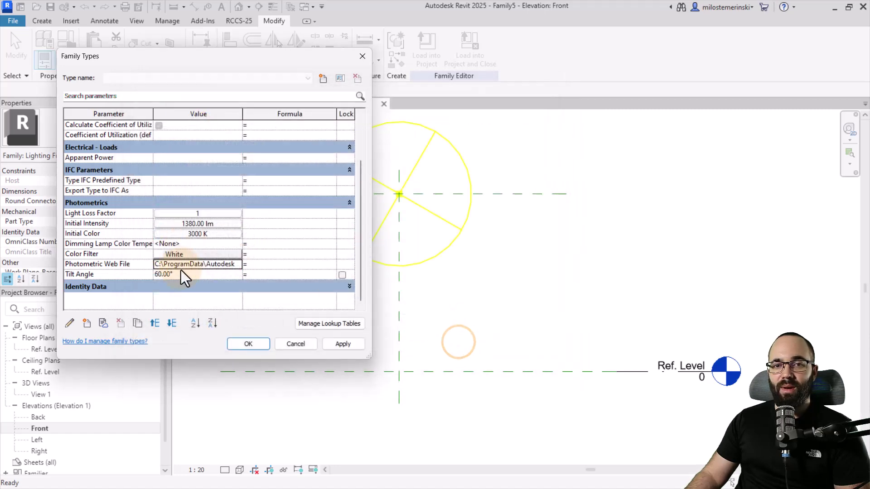
{"action": "left_click", "coordinate": [186, 274]}
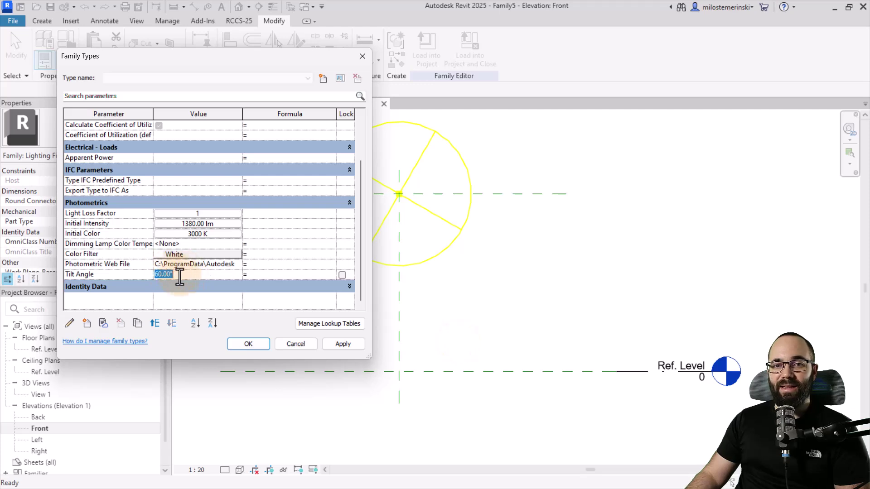
{"action": "type", "text": "90"}
{"action": "left_click", "coordinate": [353, 345]}
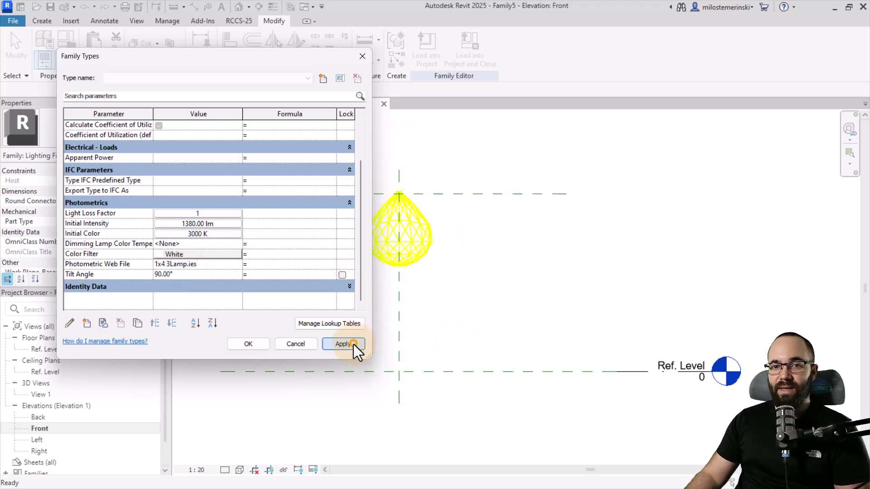
{"action": "left_click", "coordinate": [253, 346]}
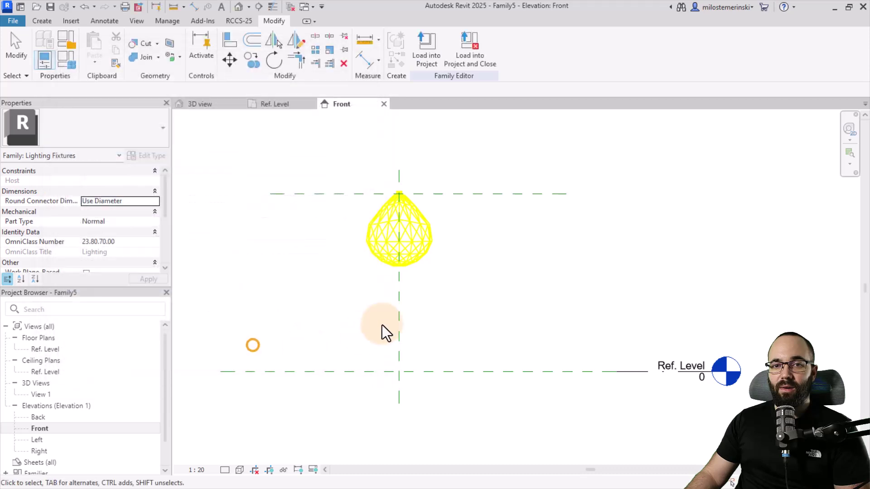
Step: Change the light's Tilt Angle to -90° so it points upward
{"action": "left_click", "coordinate": [421, 257]}
{"action": "left_click", "coordinate": [383, 207]}
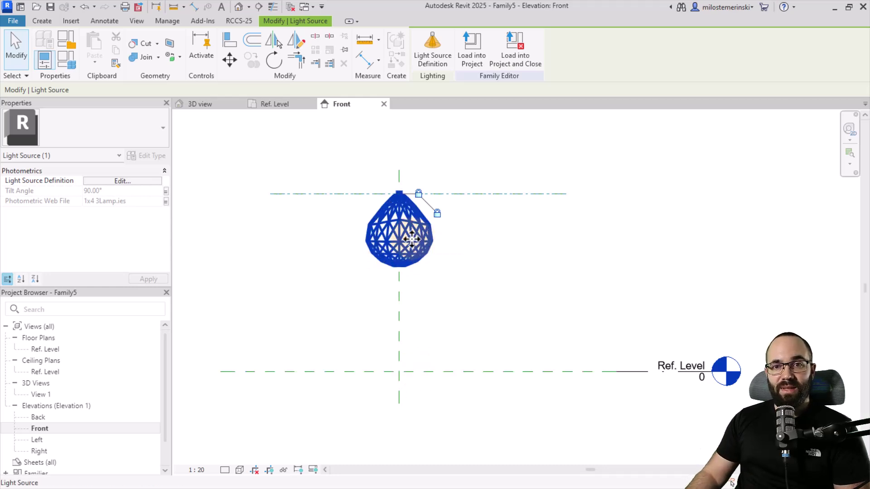
{"action": "left_click", "coordinate": [67, 64]}
{"action": "scroll", "coordinate": [176, 185], "scroll_direction": "down", "scroll_amount": 3}
{"action": "left_click", "coordinate": [189, 275]}
{"action": "type", "text": "-90"}
{"action": "left_click", "coordinate": [338, 347]}
{"action": "left_click", "coordinate": [248, 346]}
{"action": "left_click", "coordinate": [445, 317]}
Step: In Ref. Level plan, add a radius-200 circular extrusion at the reference-plane intersection
{"action": "left_click", "coordinate": [272, 104]}
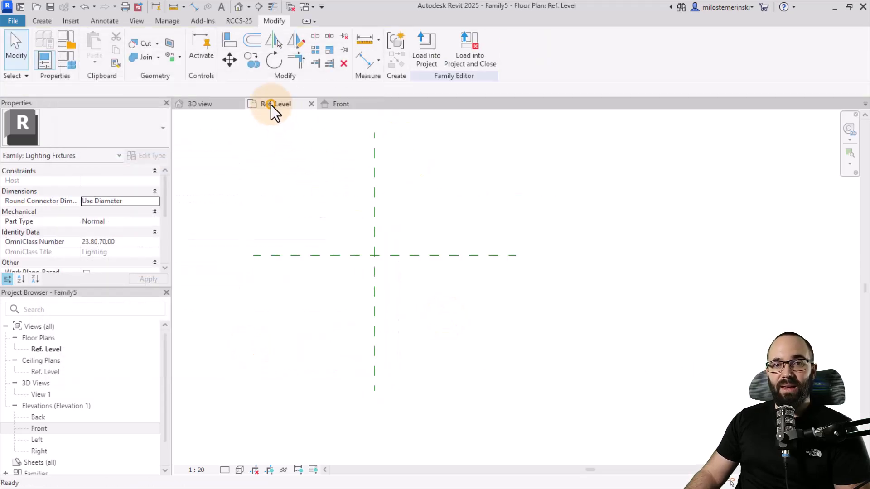
{"action": "left_click", "coordinate": [40, 21]}
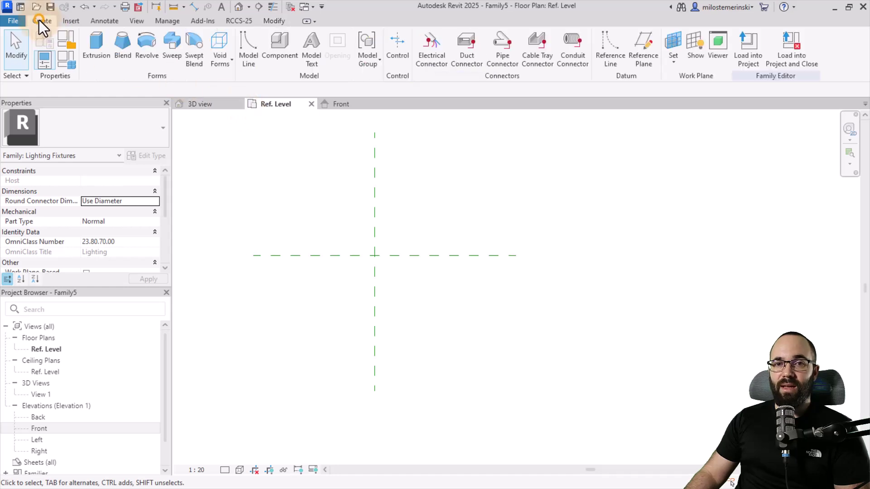
{"action": "left_click", "coordinate": [91, 53]}
{"action": "left_click", "coordinate": [557, 39]}
{"action": "left_click", "coordinate": [375, 255]}
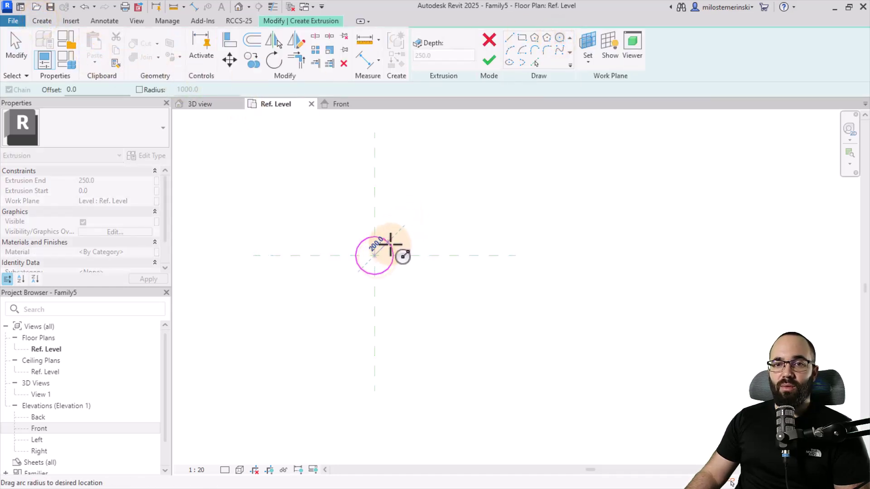
{"action": "left_click", "coordinate": [390, 246]}
{"action": "left_click", "coordinate": [487, 62]}
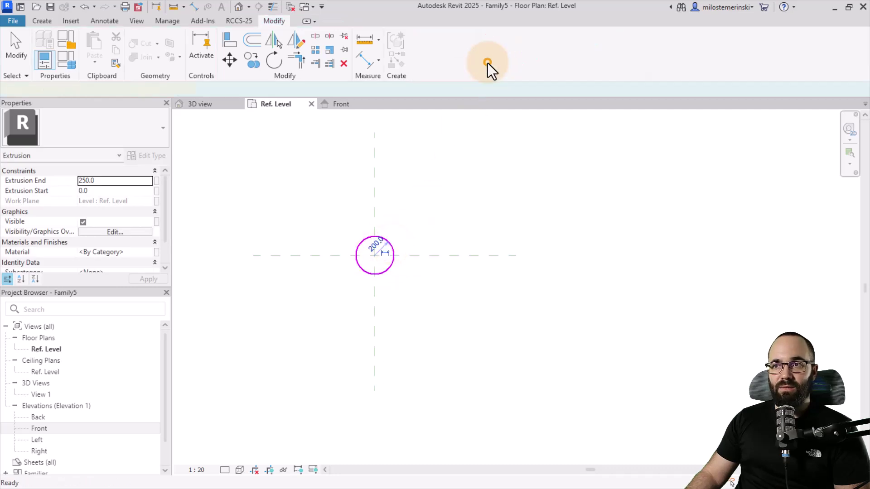
Step: In Front elevation, thin the extrusion to 67.7 and lower the Light Source Elevation plane near Ref. Level
{"action": "left_click", "coordinate": [349, 102]}
{"action": "scroll", "coordinate": [400, 368], "scroll_direction": "up", "scroll_amount": 3}
{"action": "left_click_drag", "start_coordinate": [398, 316], "coordinate": [410, 361]}
{"action": "scroll", "coordinate": [362, 317], "scroll_direction": "down", "scroll_amount": 3}
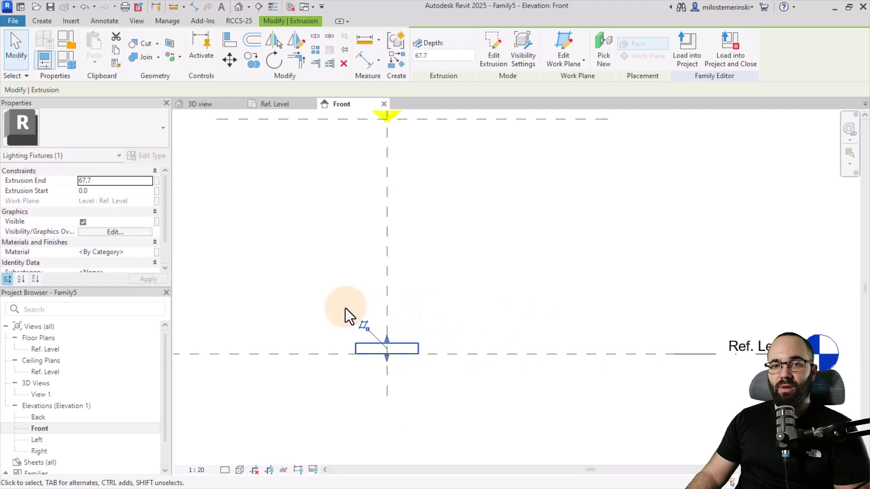
{"action": "left_click_drag", "start_coordinate": [431, 186], "coordinate": [431, 330]}
{"action": "scroll", "coordinate": [387, 340], "scroll_direction": "up", "scroll_amount": 8}
{"action": "scroll", "coordinate": [326, 315], "scroll_direction": "down", "scroll_amount": 6}
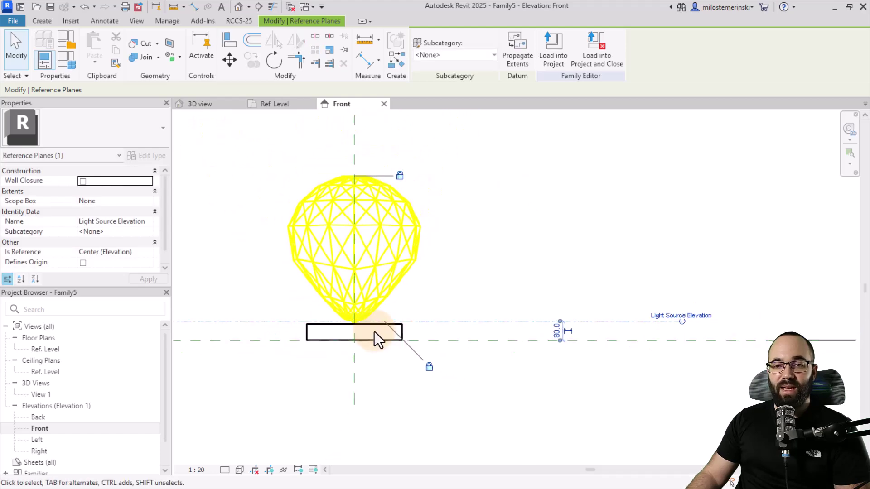
{"action": "left_click", "coordinate": [404, 384]}
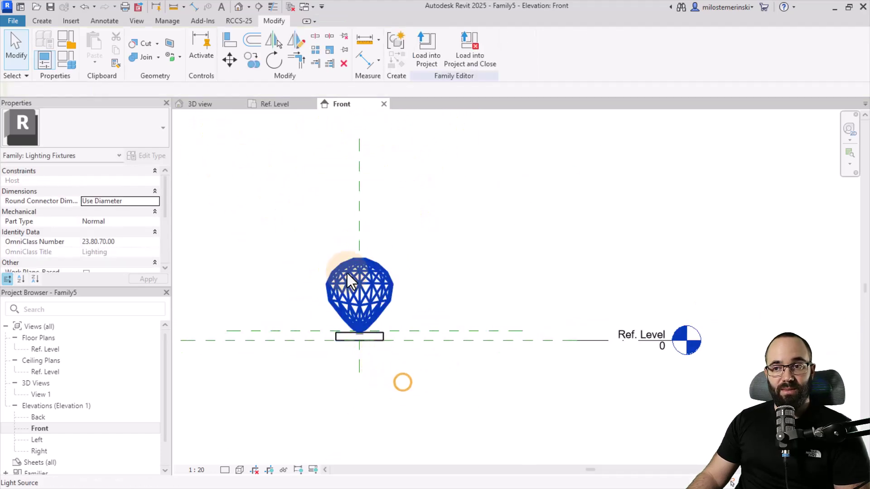
Step: Save the family as 'Generic light family'
{"action": "left_click", "coordinate": [51, 9]}
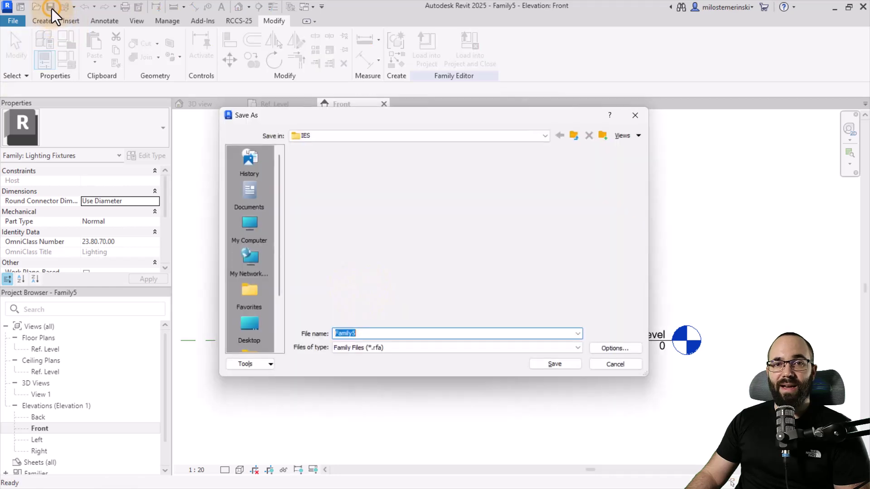
{"action": "double_click", "coordinate": [366, 336]}
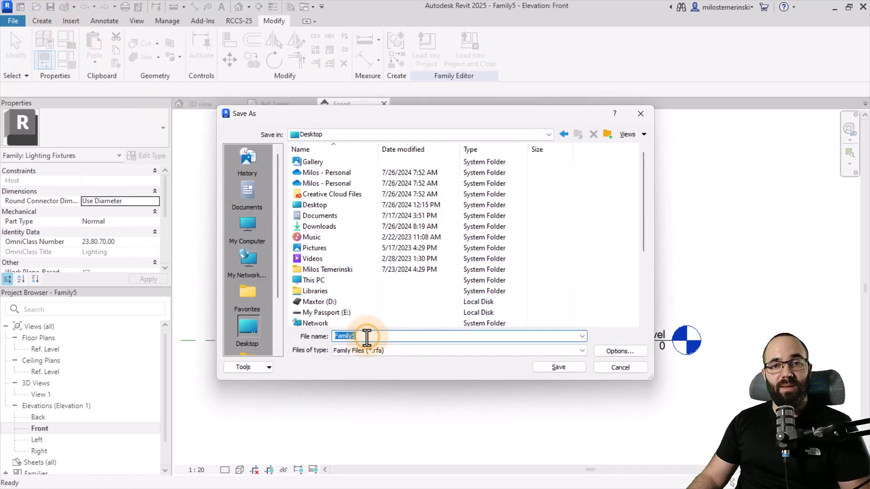
{"action": "type", "text": "Generic light family"}
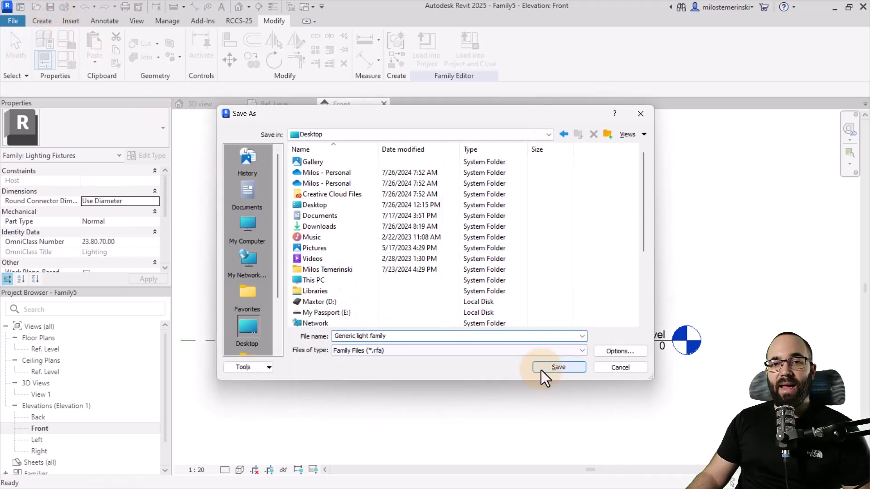
{"action": "left_click", "coordinate": [541, 371]}
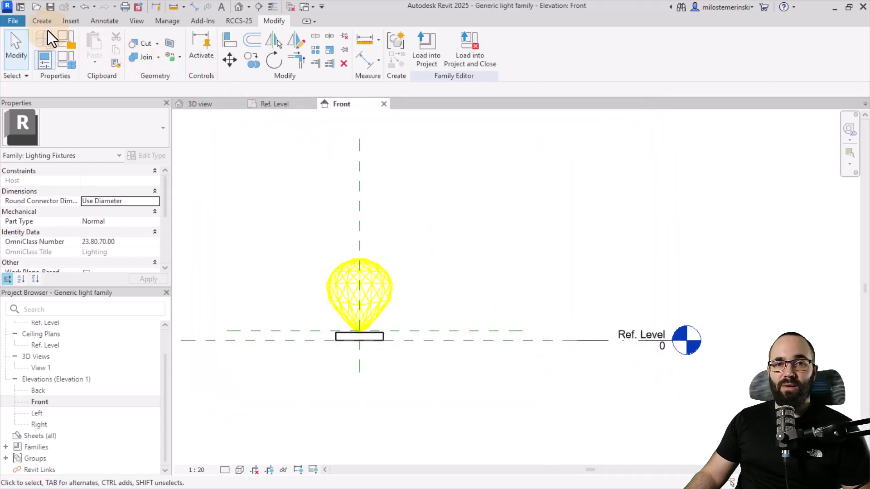
Step: Start a new family from the Metric Generic Model face based template
{"action": "left_click", "coordinate": [14, 21]}
{"action": "mouse_move", "coordinate": [47, 63]}
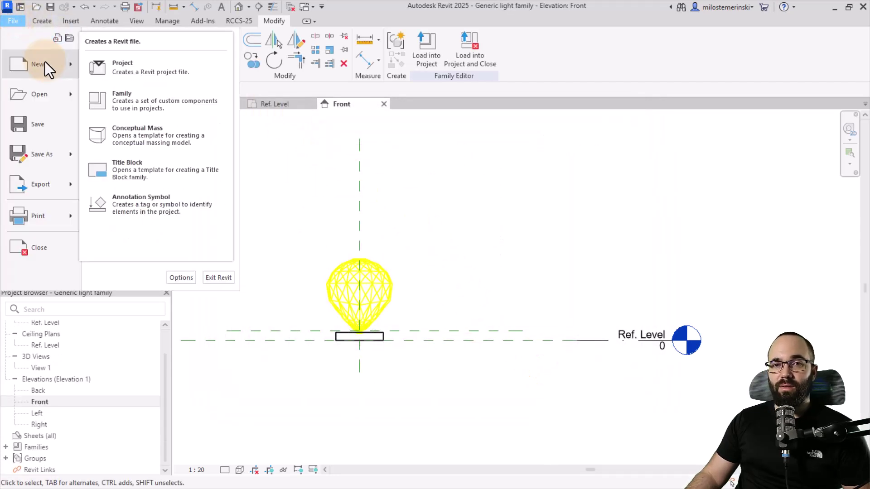
{"action": "left_click", "coordinate": [136, 102]}
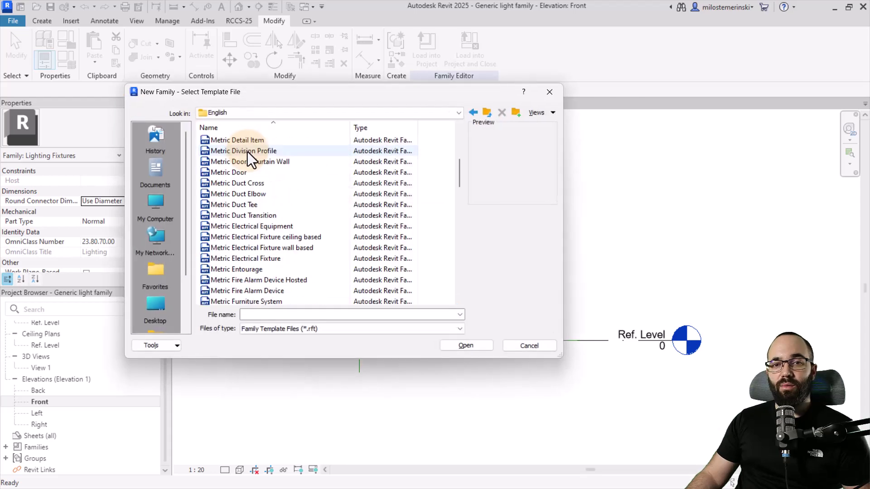
{"action": "scroll", "coordinate": [248, 156], "scroll_direction": "down", "scroll_amount": 2}
{"action": "left_click", "coordinate": [277, 249]}
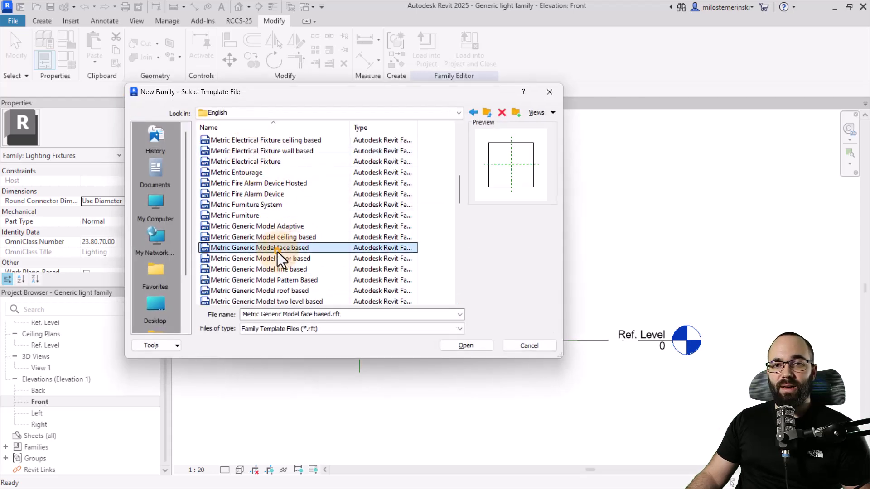
{"action": "left_click", "coordinate": [474, 346]}
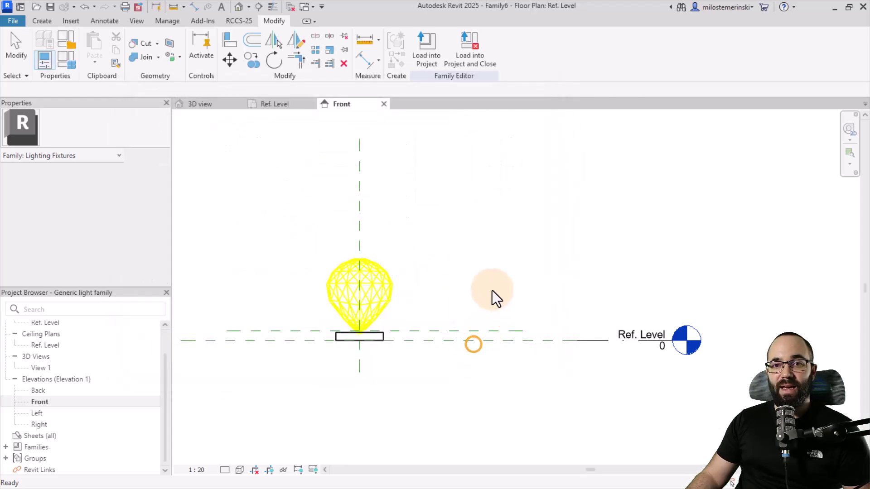
{"action": "middle_click_drag", "start_coordinate": [464, 291], "coordinate": [330, 262]}
Step: Choose Lighting Fixtures as the family category
{"action": "left_click", "coordinate": [75, 43]}
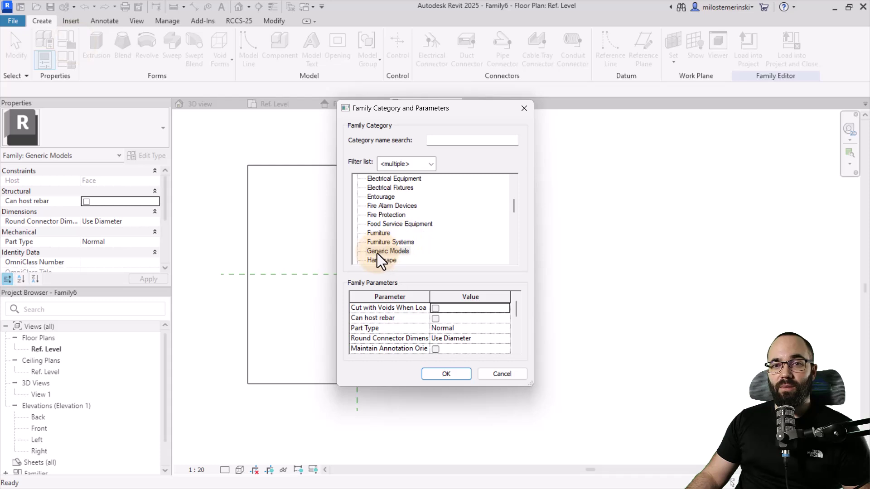
{"action": "scroll", "coordinate": [403, 247], "scroll_direction": "down", "scroll_amount": 3}
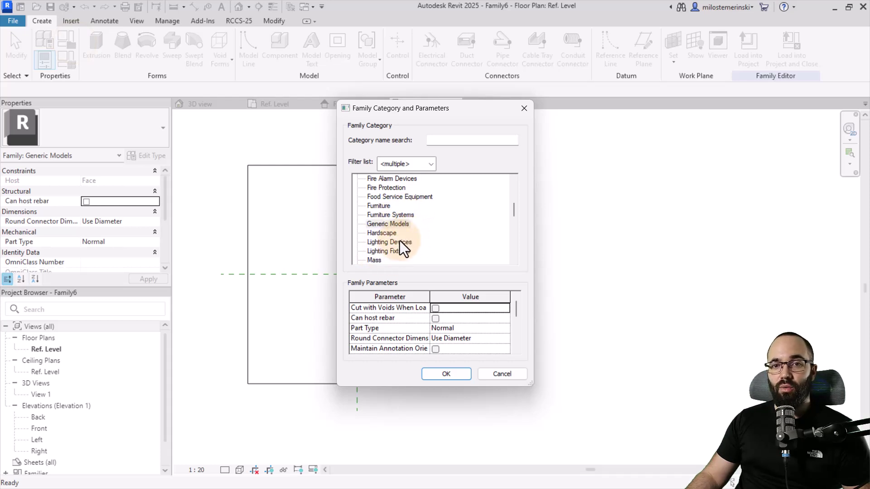
{"action": "left_click", "coordinate": [380, 242]}
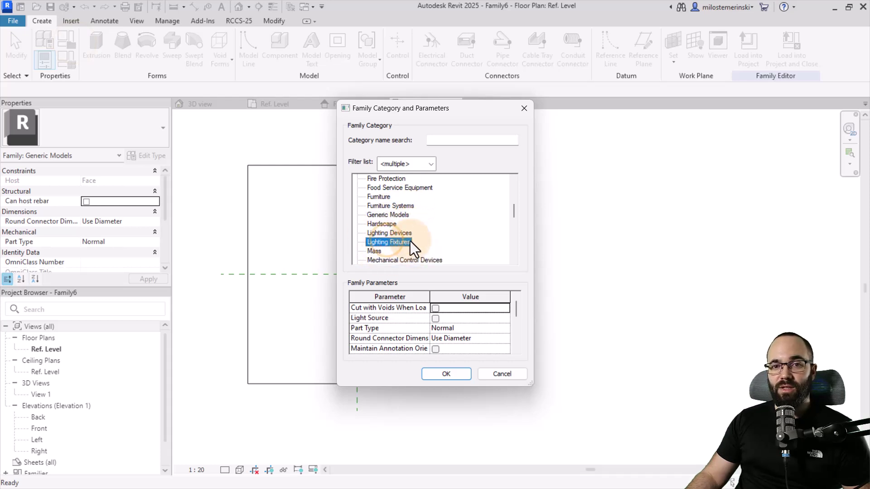
Step: Load the generic light into Family6 only and place it at the reference plane intersection
{"action": "left_click", "coordinate": [455, 374]}
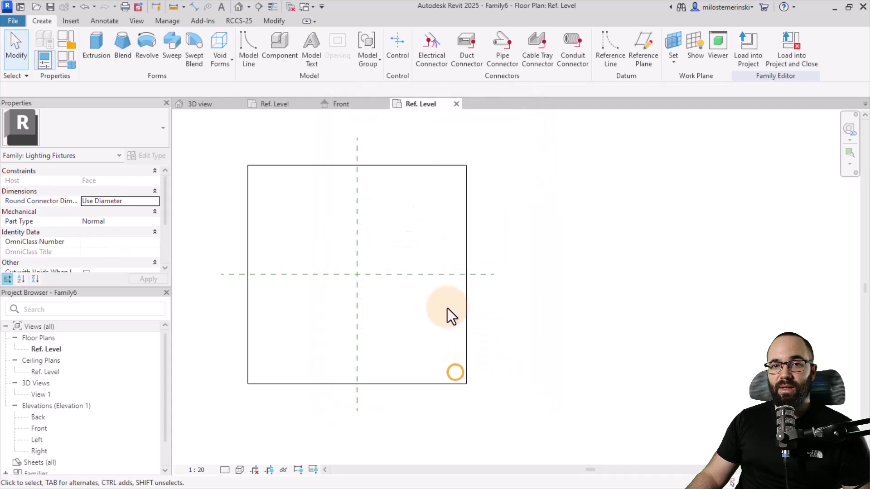
{"action": "left_click", "coordinate": [338, 106]}
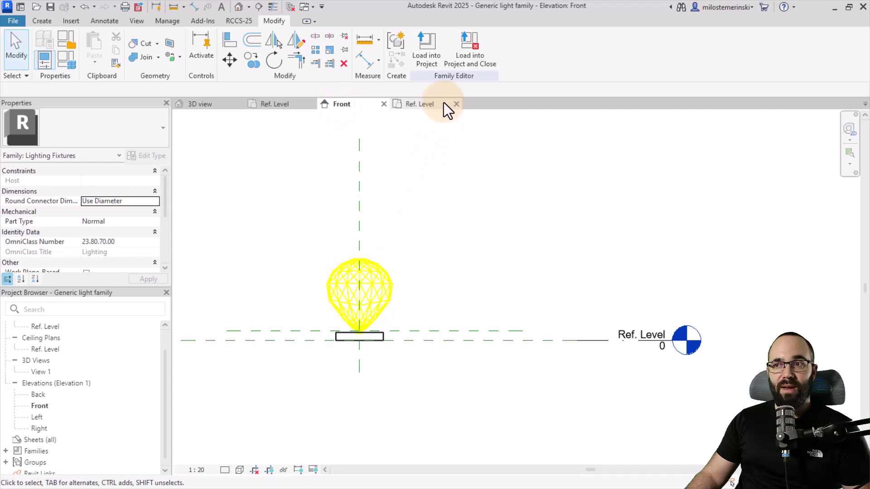
{"action": "left_click", "coordinate": [458, 58]}
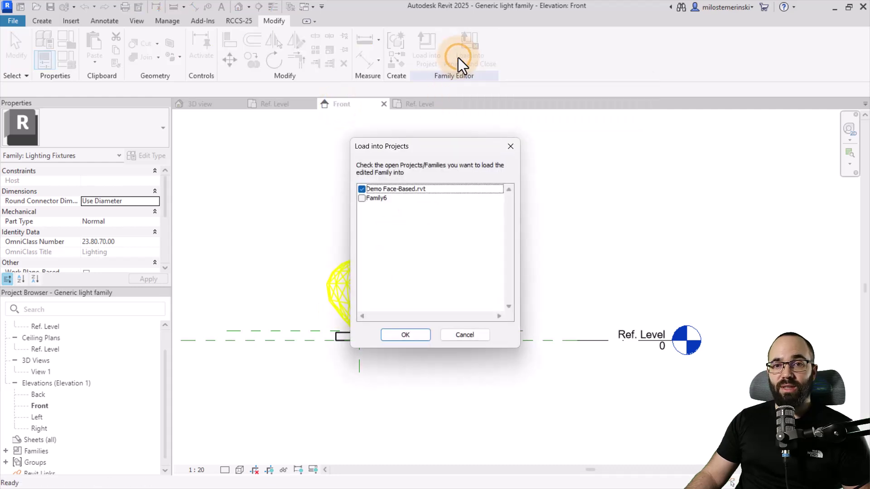
{"action": "left_click", "coordinate": [362, 198]}
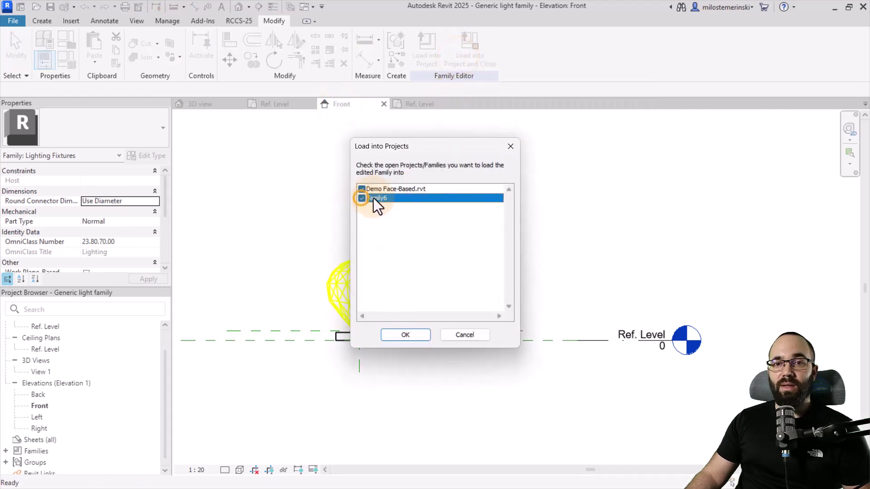
{"action": "left_click", "coordinate": [361, 189]}
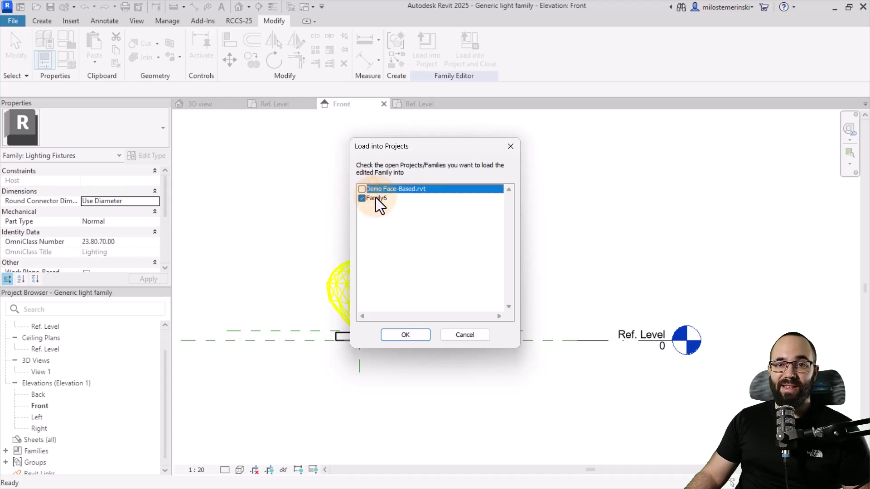
{"action": "left_click", "coordinate": [402, 335]}
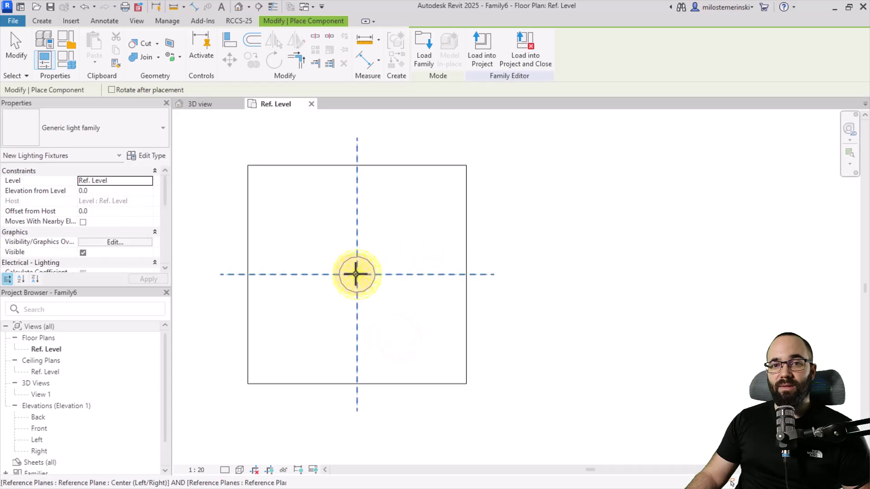
{"action": "left_click", "coordinate": [357, 274]}
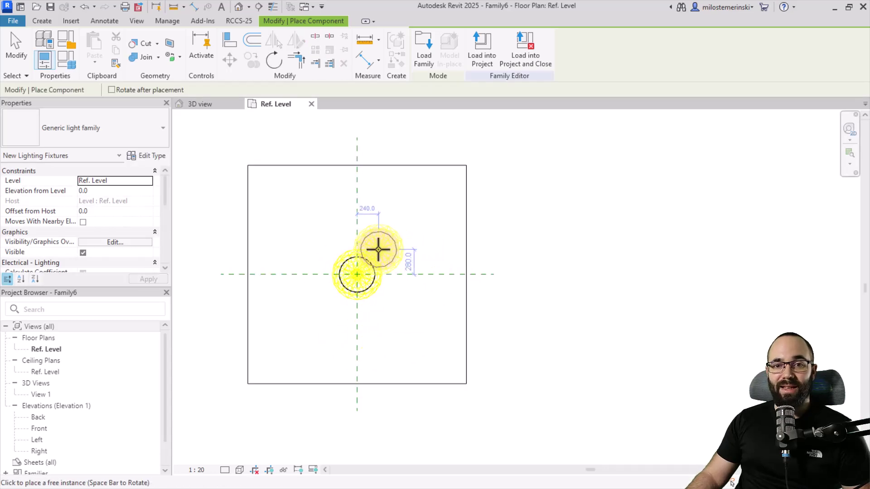
{"action": "key", "text": "Escape"}
Step: Save the family as 'Face based light' and load it into the Demo Face-Based project
{"action": "left_click", "coordinate": [238, 9]}
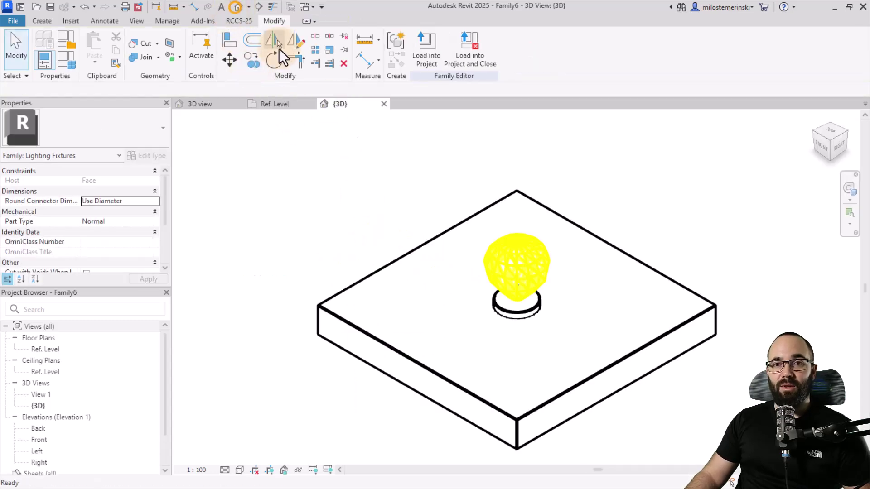
{"action": "middle_click_drag", "start_coordinate": [502, 357], "coordinate": [462, 341], "text": "shift"}
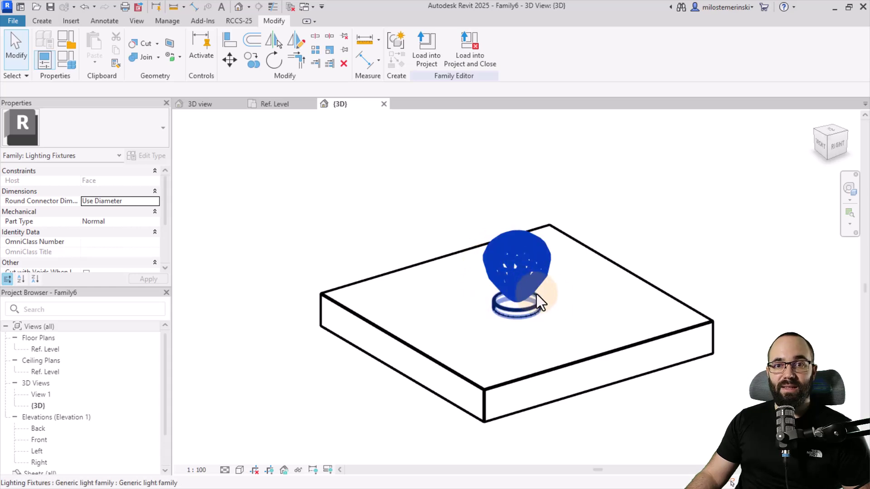
{"action": "scroll", "coordinate": [544, 303], "scroll_direction": "up", "scroll_amount": 3}
{"action": "scroll", "coordinate": [548, 299], "scroll_direction": "down", "scroll_amount": 3}
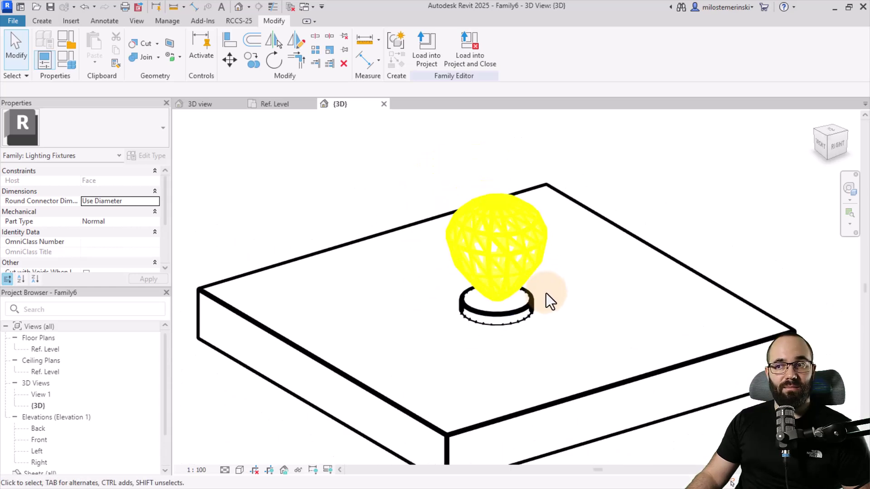
{"action": "left_click", "coordinate": [53, 9]}
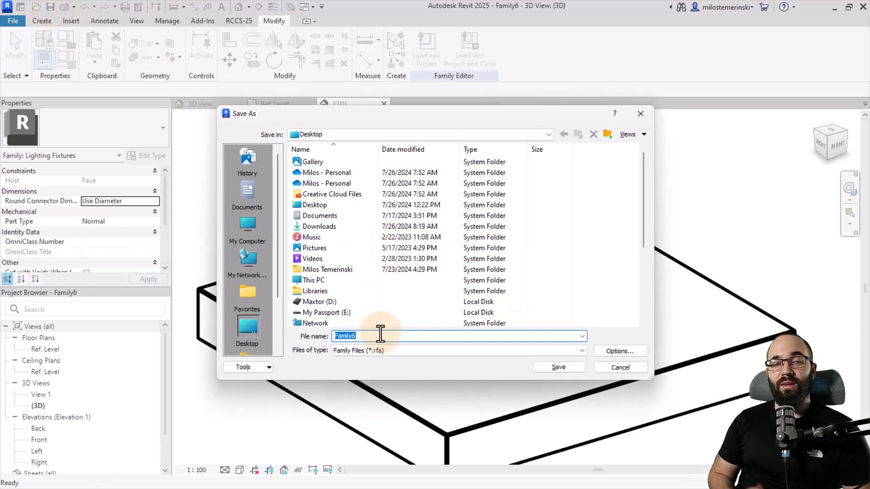
{"action": "type", "text": "Face based light"}
{"action": "left_click", "coordinate": [550, 368]}
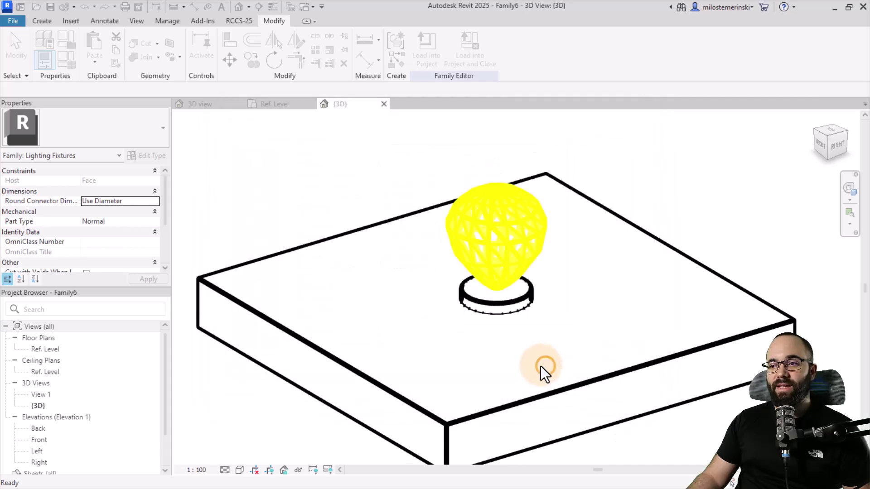
{"action": "left_click", "coordinate": [356, 192]}
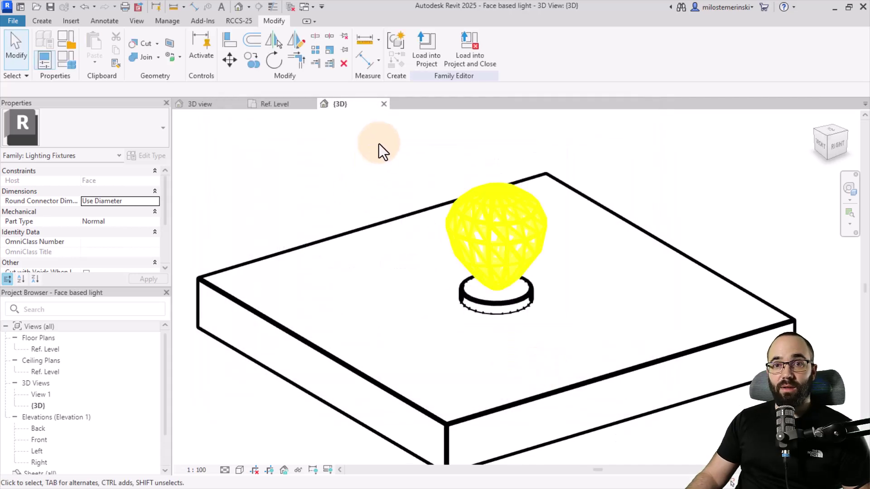
{"action": "left_click", "coordinate": [459, 64]}
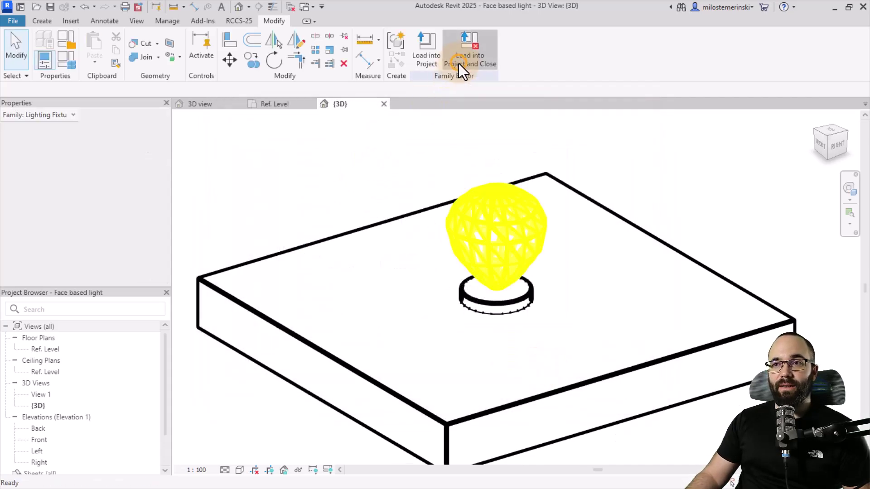
Step: Place face-based lights on the Ceiling box, the Floor box and the Wall box's curved face
{"action": "scroll", "coordinate": [257, 245], "scroll_direction": "up", "scroll_amount": 3}
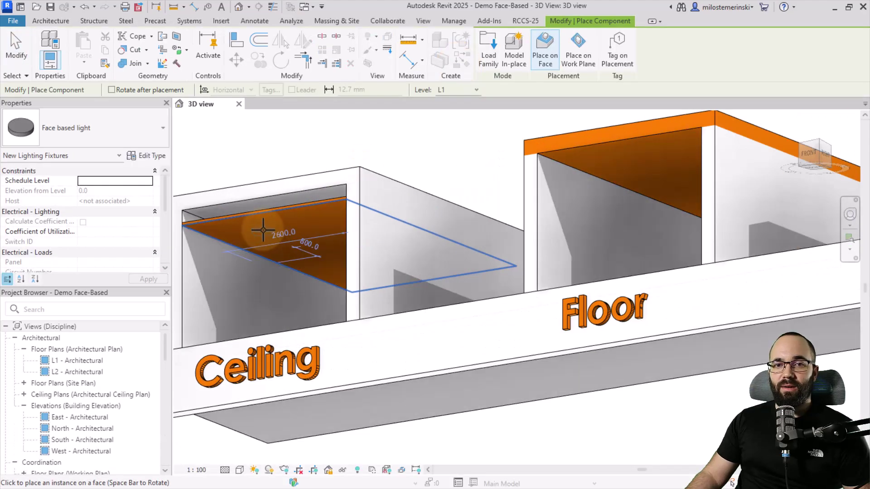
{"action": "left_click", "coordinate": [261, 229]}
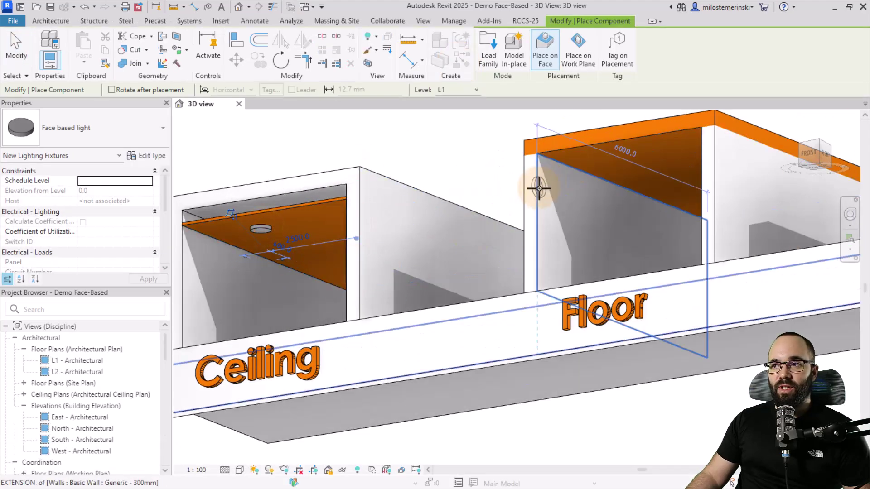
{"action": "left_click", "coordinate": [615, 156]}
{"action": "scroll", "coordinate": [544, 191], "scroll_direction": "down", "scroll_amount": 3}
{"action": "middle_click_drag", "start_coordinate": [541, 185], "coordinate": [310, 194]}
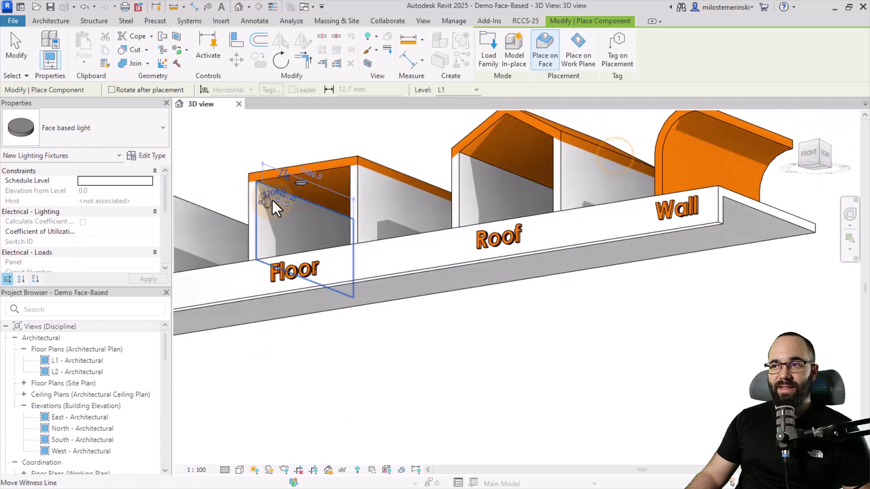
{"action": "left_click", "coordinate": [690, 130]}
{"action": "scroll", "coordinate": [516, 346], "scroll_direction": "down", "scroll_amount": 2}
{"action": "middle_click_drag", "start_coordinate": [473, 331], "coordinate": [422, 308]}
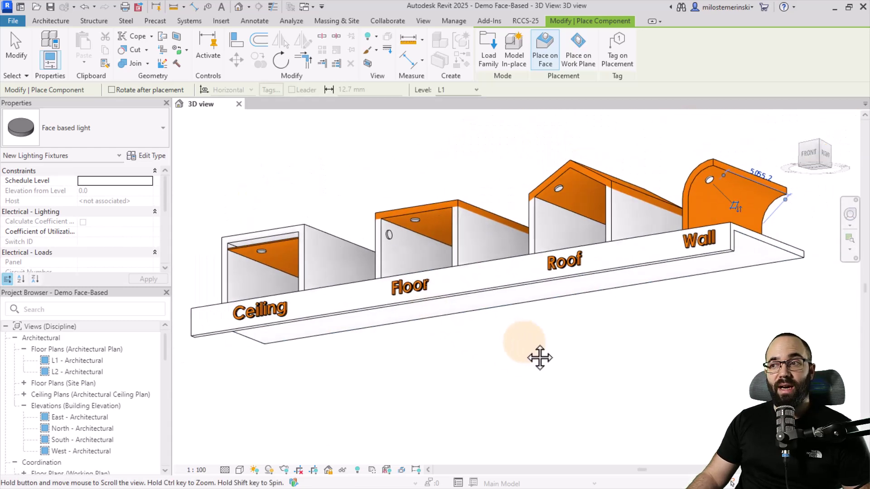
{"action": "key", "text": "Escape"}
{"action": "key", "text": "Escape"}
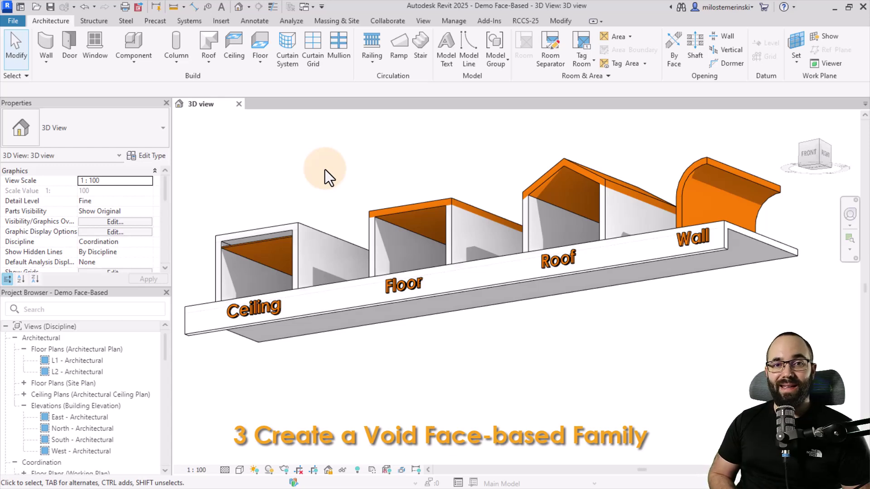
Step: Create a new family from the Metric Generic Model face based template
{"action": "left_click", "coordinate": [18, 22]}
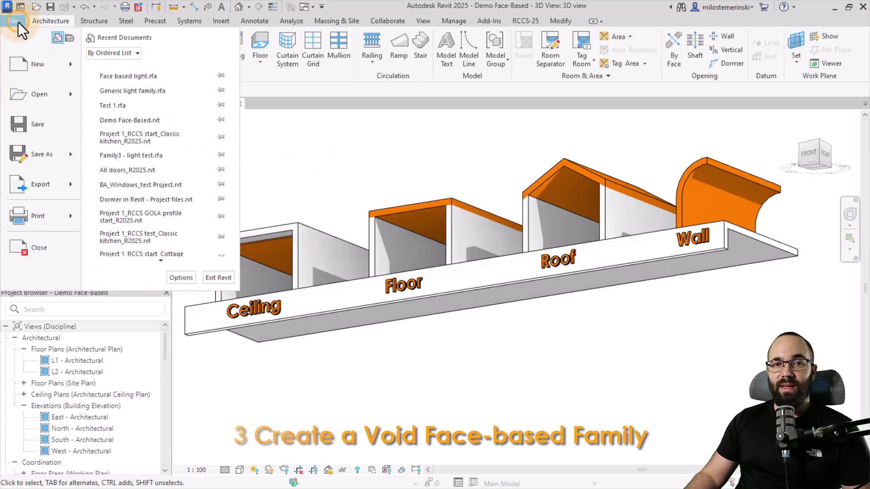
{"action": "mouse_move", "coordinate": [42, 71]}
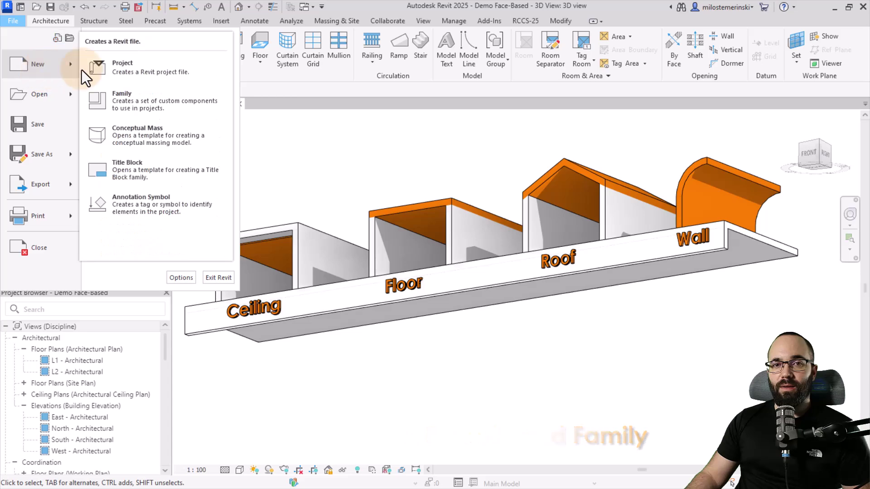
{"action": "left_click", "coordinate": [146, 105]}
{"action": "scroll", "coordinate": [271, 168], "scroll_direction": "down", "scroll_amount": 9}
{"action": "left_click", "coordinate": [250, 216]}
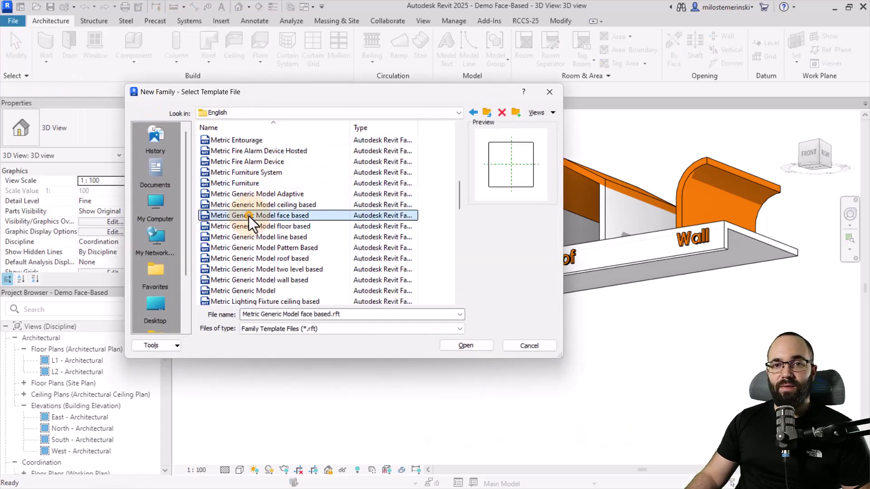
{"action": "left_click", "coordinate": [455, 344]}
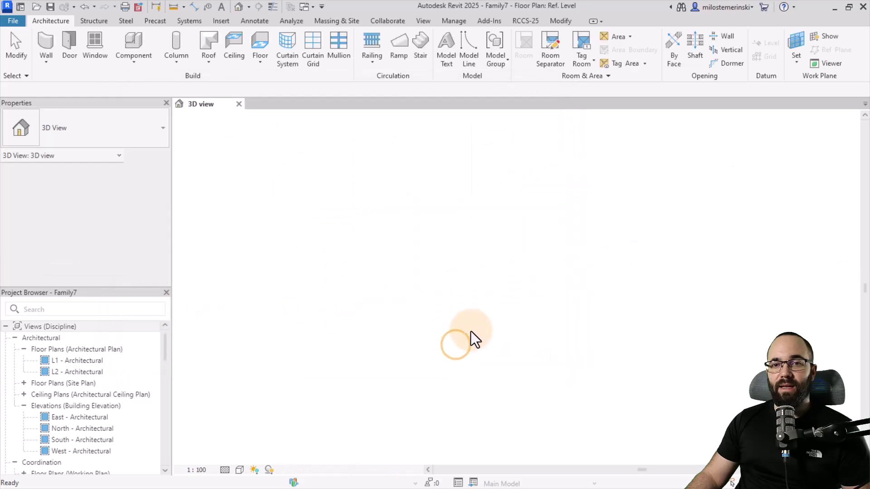
{"action": "middle_click_drag", "start_coordinate": [479, 338], "coordinate": [340, 344]}
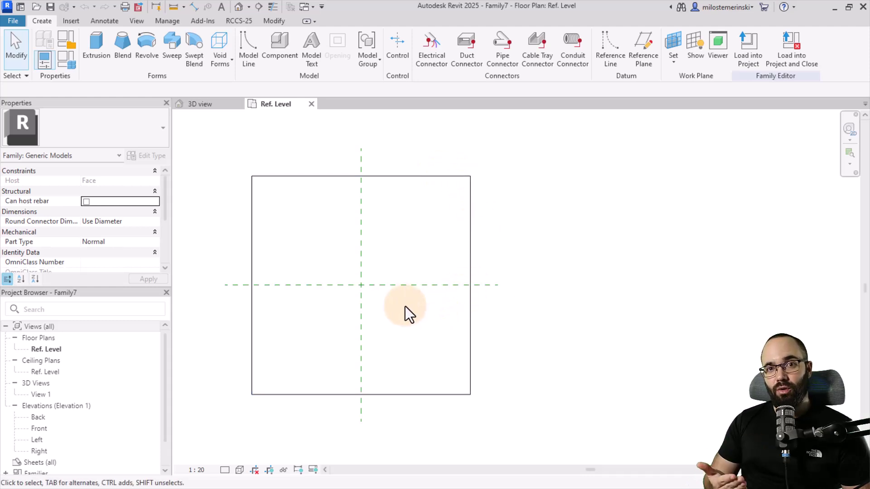
Step: Sketch a void extrusion circle of radius 200 centred at the reference plane intersection
{"action": "left_click", "coordinate": [211, 66]}
{"action": "left_click", "coordinate": [232, 86]}
{"action": "left_click", "coordinate": [559, 40]}
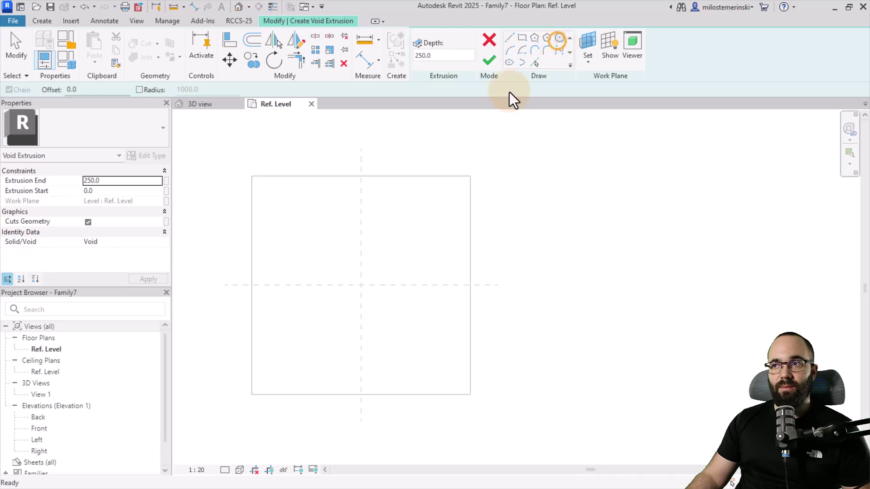
{"action": "left_click", "coordinate": [361, 285]}
{"action": "left_click", "coordinate": [375, 274]}
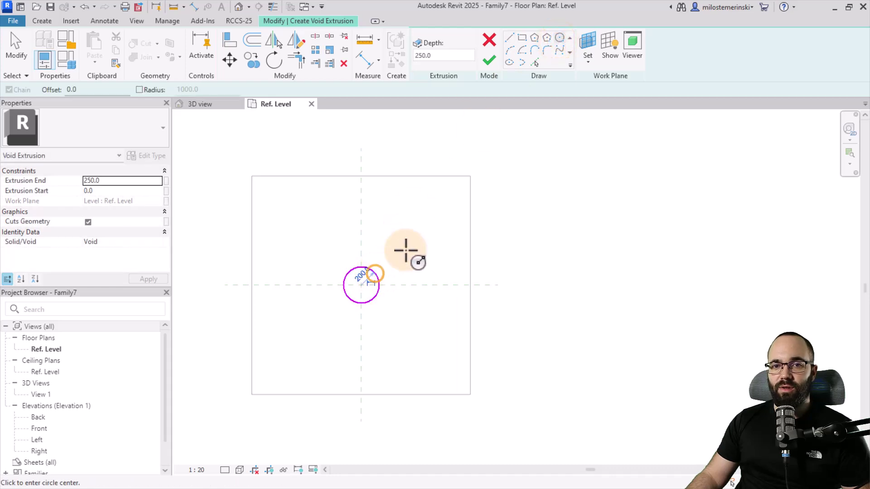
Step: Finish the void extrusion and flip it in 3D to extend below the face
{"action": "left_click", "coordinate": [488, 63]}
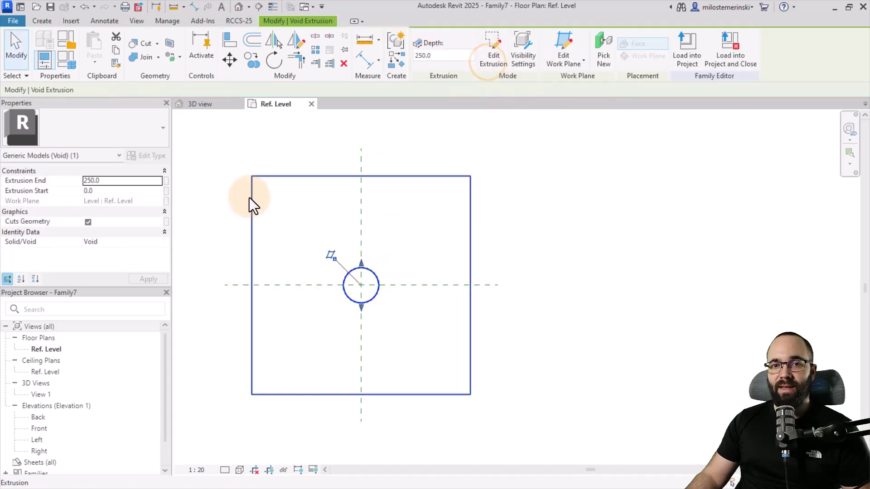
{"action": "left_click", "coordinate": [239, 9]}
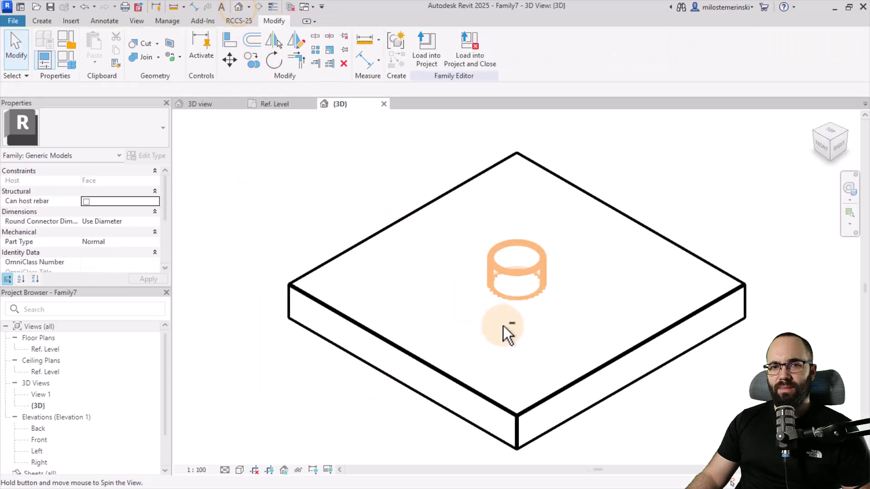
{"action": "middle_click_drag", "start_coordinate": [517, 340], "coordinate": [505, 285], "text": "shift"}
{"action": "scroll", "coordinate": [519, 245], "scroll_direction": "up", "scroll_amount": 5}
{"action": "left_click", "coordinate": [501, 228]}
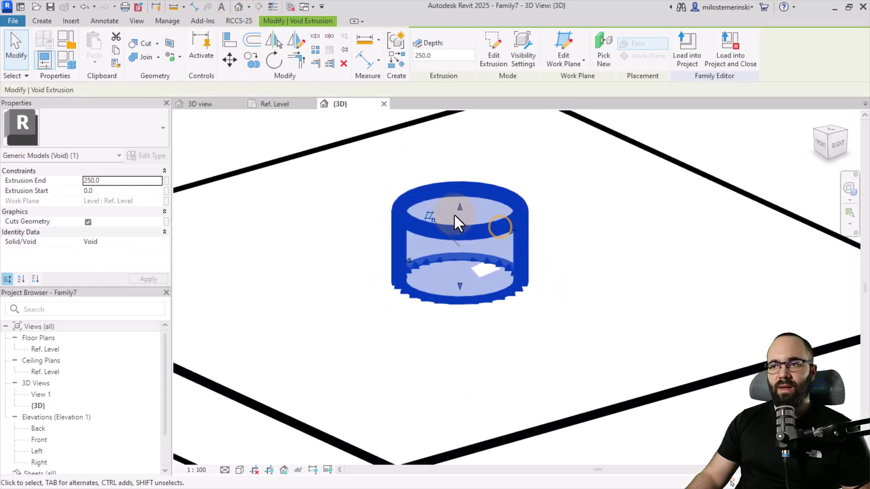
{"action": "left_click_drag", "start_coordinate": [457, 207], "coordinate": [454, 330]}
{"action": "middle_click_drag", "start_coordinate": [349, 305], "coordinate": [306, 253], "text": "shift"}
{"action": "left_click", "coordinate": [301, 249]}
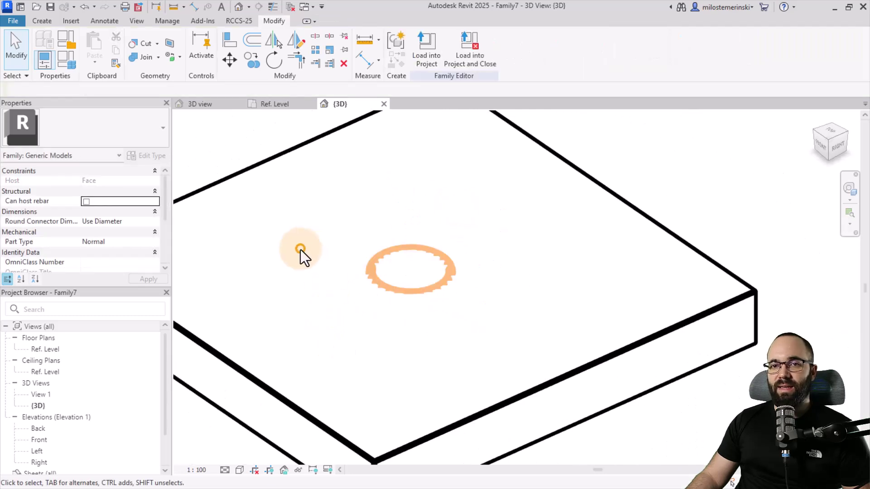
Step: Cut the host block with the void cylinder and switch the view to Shaded
{"action": "left_click", "coordinate": [143, 47]}
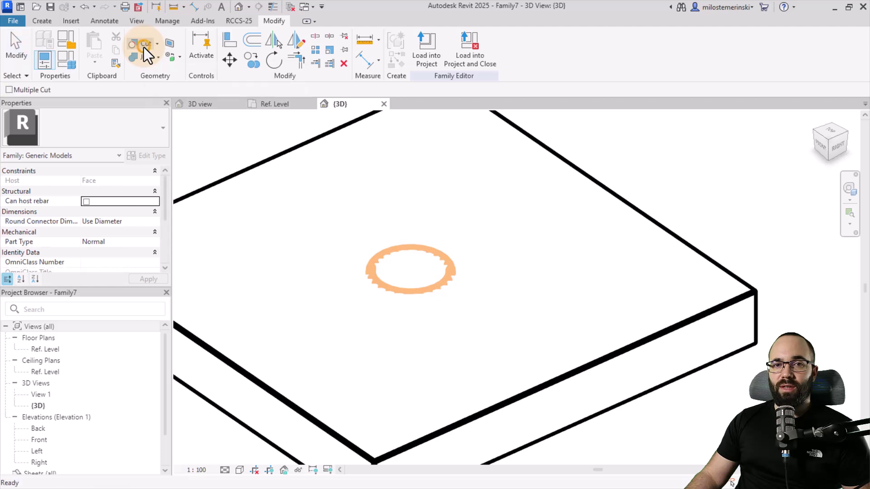
{"action": "left_click", "coordinate": [253, 166]}
{"action": "left_click", "coordinate": [394, 250]}
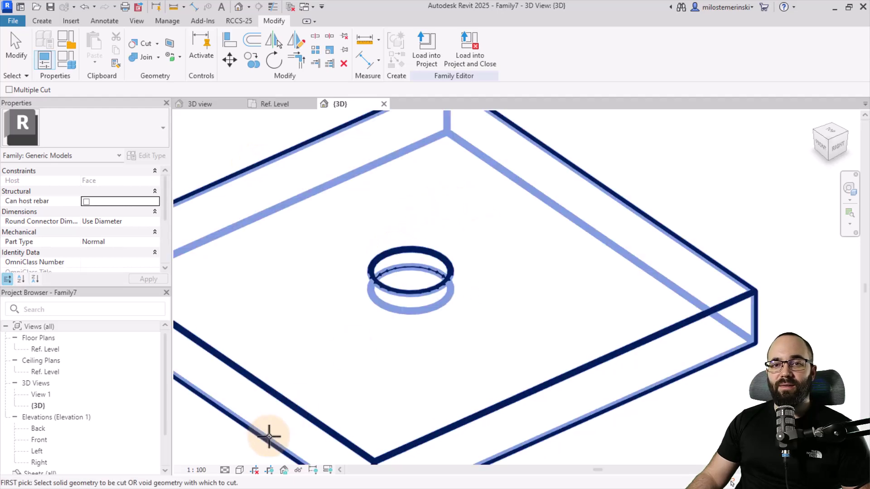
{"action": "left_click", "coordinate": [239, 470]}
{"action": "left_click", "coordinate": [274, 426]}
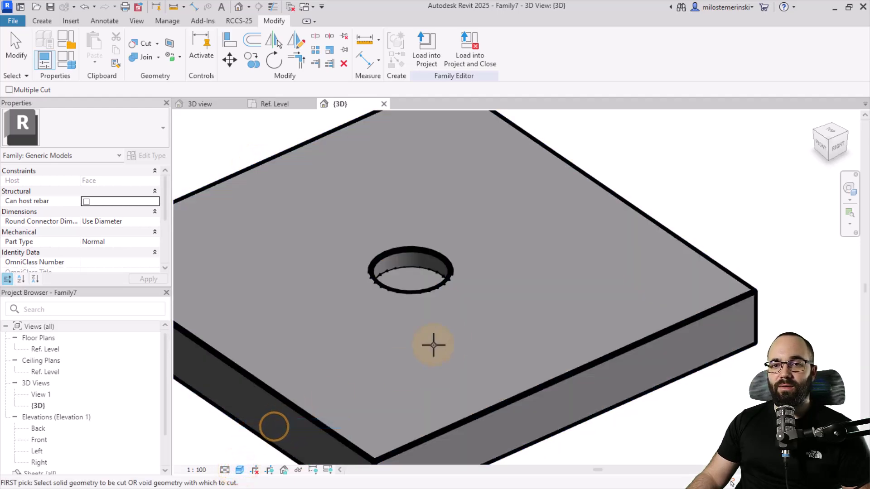
{"action": "scroll", "coordinate": [433, 346], "scroll_direction": "down", "scroll_amount": 2}
{"action": "scroll", "coordinate": [465, 315], "scroll_direction": "up", "scroll_amount": 2}
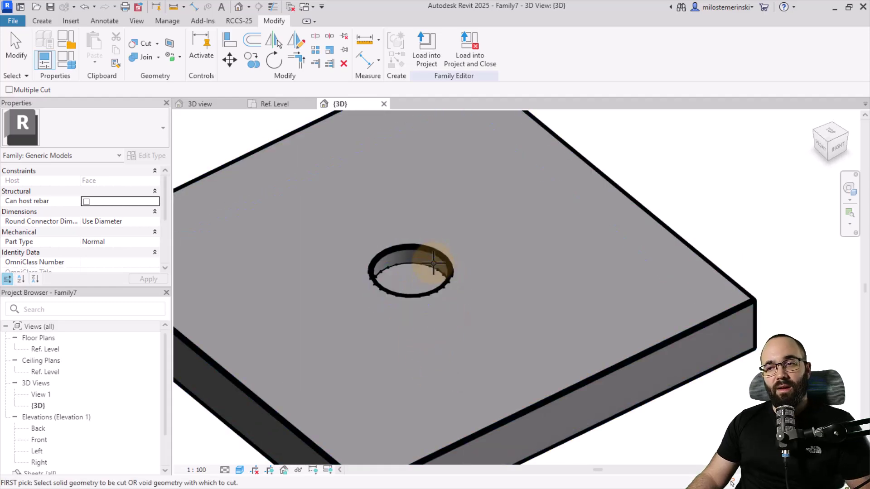
{"action": "scroll", "coordinate": [472, 314], "scroll_direction": "down", "scroll_amount": 2}
{"action": "scroll", "coordinate": [449, 319], "scroll_direction": "up", "scroll_amount": 1}
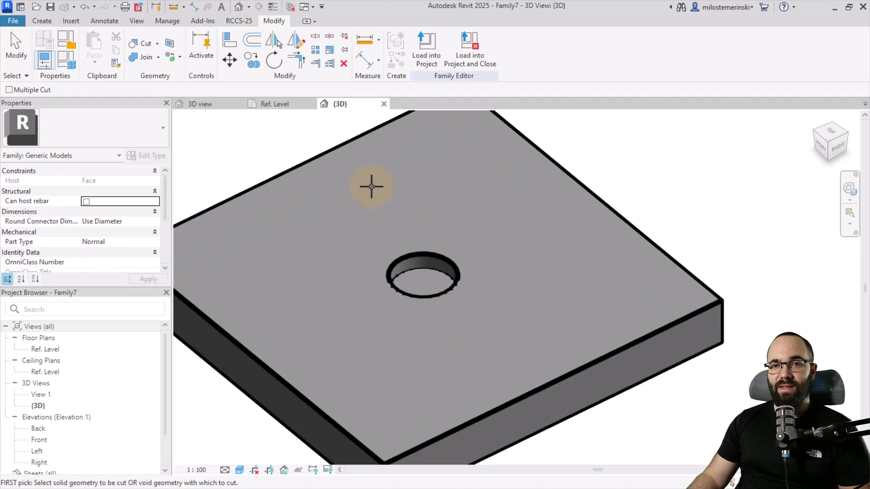
Step: Save the family as 'Void face based family' and load it into the project
{"action": "left_click", "coordinate": [51, 7]}
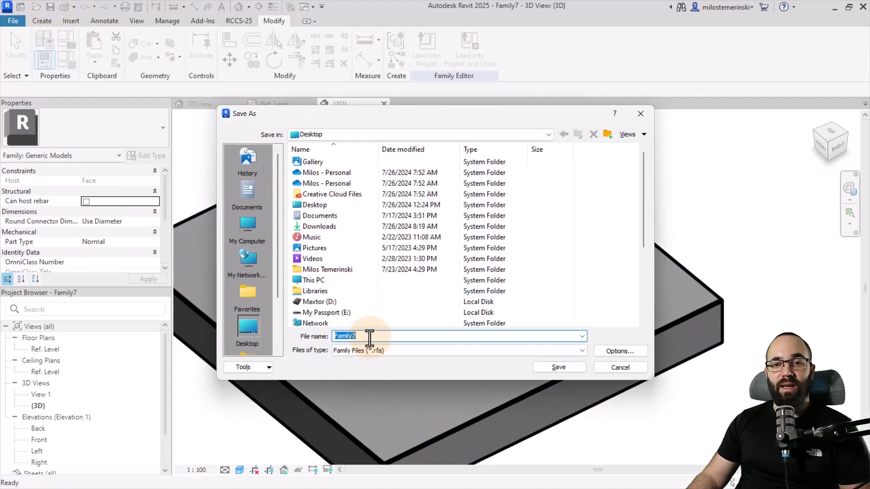
{"action": "type", "text": "Void face based family"}
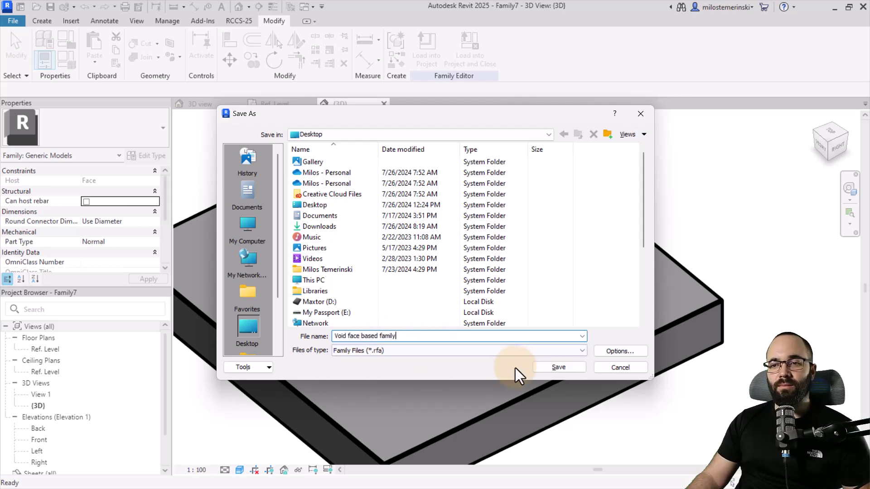
{"action": "left_click", "coordinate": [548, 369]}
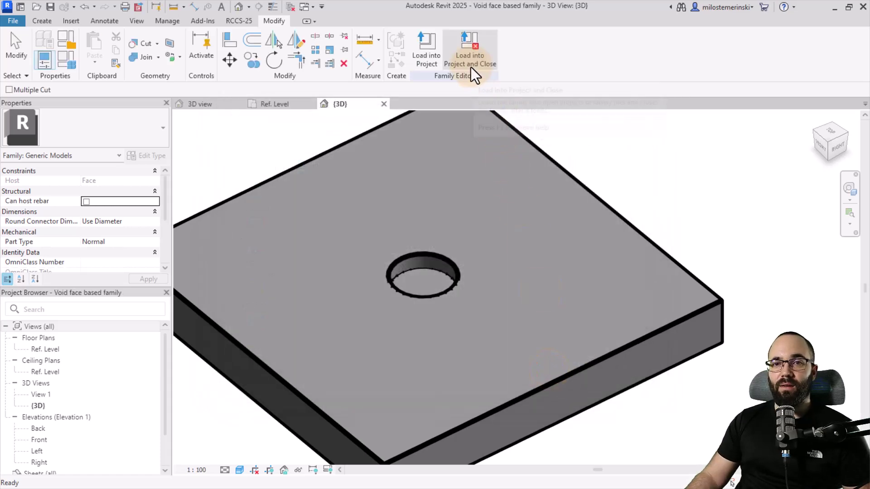
{"action": "left_click", "coordinate": [472, 68]}
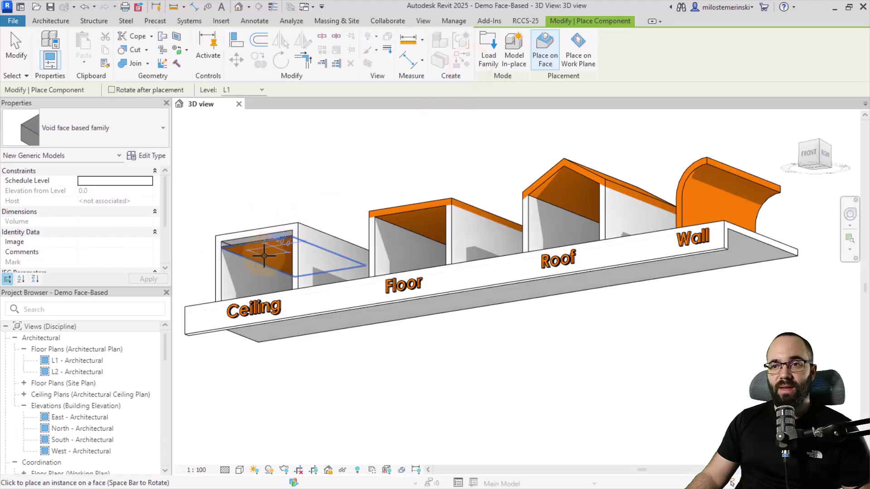
Step: Place void holes on the Ceiling box, the Floor box and the Wall box's curved face
{"action": "scroll", "coordinate": [258, 245], "scroll_direction": "up", "scroll_amount": 3}
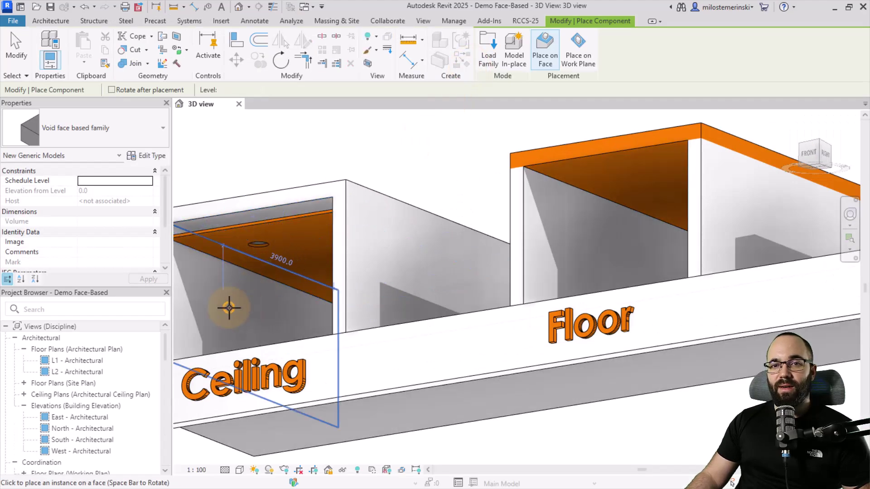
{"action": "left_click", "coordinate": [228, 307]}
{"action": "left_click", "coordinate": [544, 216]}
{"action": "scroll", "coordinate": [499, 236], "scroll_direction": "down", "scroll_amount": 2}
{"action": "middle_click_drag", "start_coordinate": [499, 236], "coordinate": [243, 229]}
{"action": "scroll", "coordinate": [525, 186], "scroll_direction": "up", "scroll_amount": 1}
{"action": "middle_click_drag", "start_coordinate": [526, 186], "coordinate": [234, 269]}
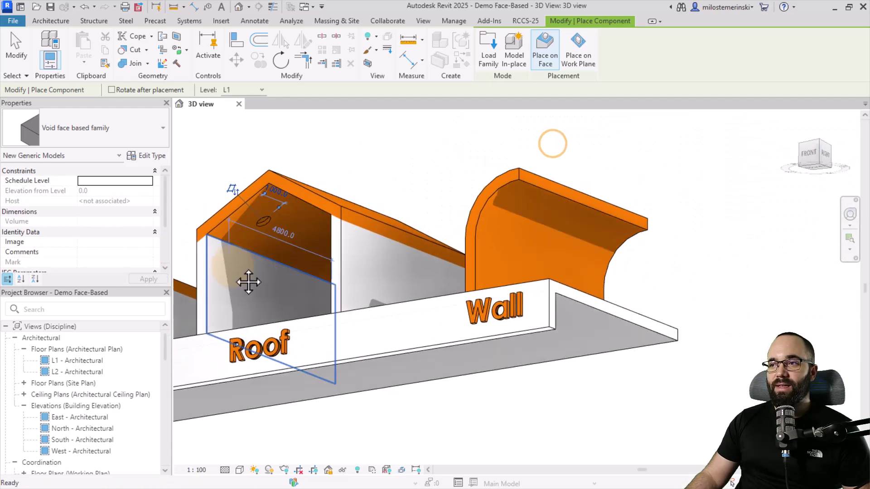
{"action": "left_click", "coordinate": [512, 206]}
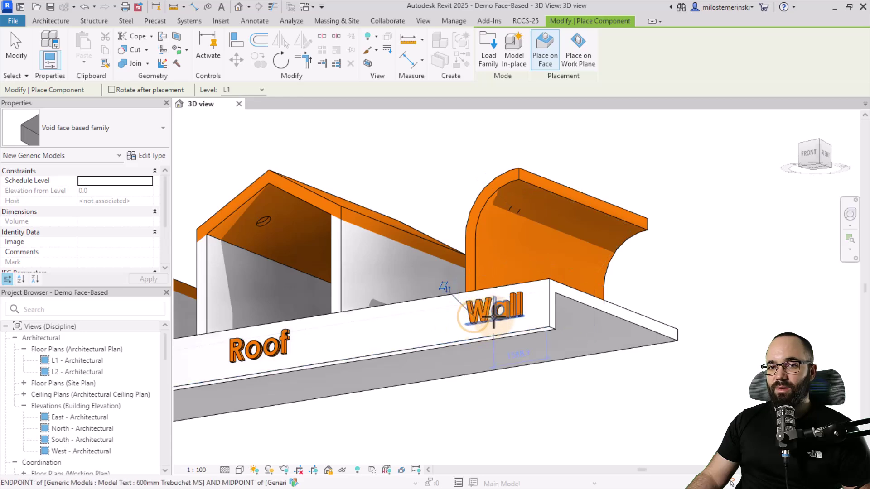
Step: Add more void holes on the Floor box's inner wall and the ceiling face
{"action": "scroll", "coordinate": [470, 317], "scroll_direction": "up", "scroll_amount": 3}
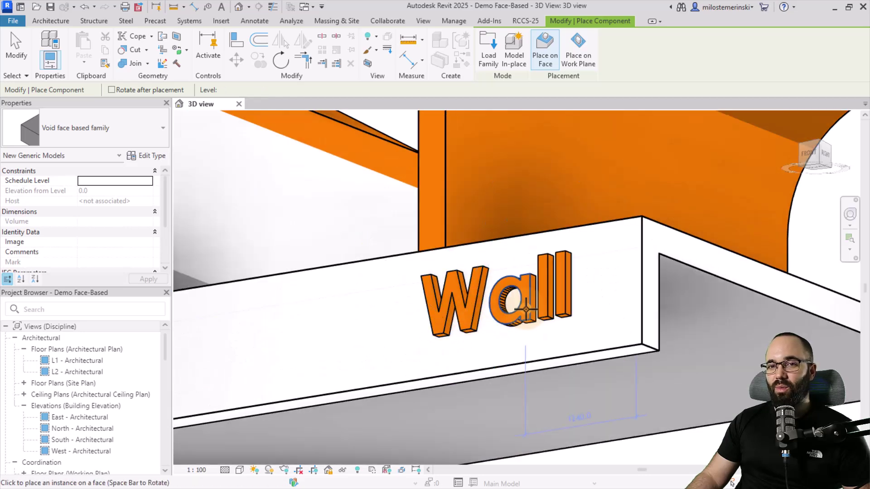
{"action": "scroll", "coordinate": [525, 311], "scroll_direction": "down", "scroll_amount": 5}
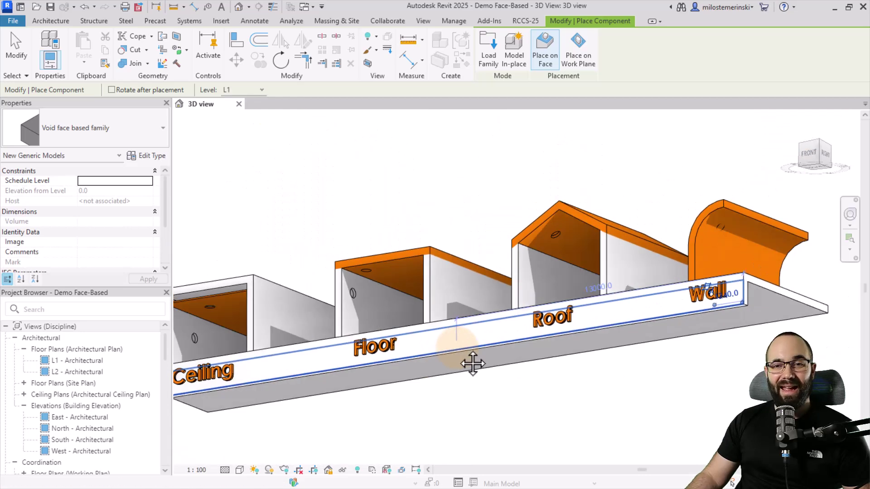
{"action": "left_click", "coordinate": [442, 306]}
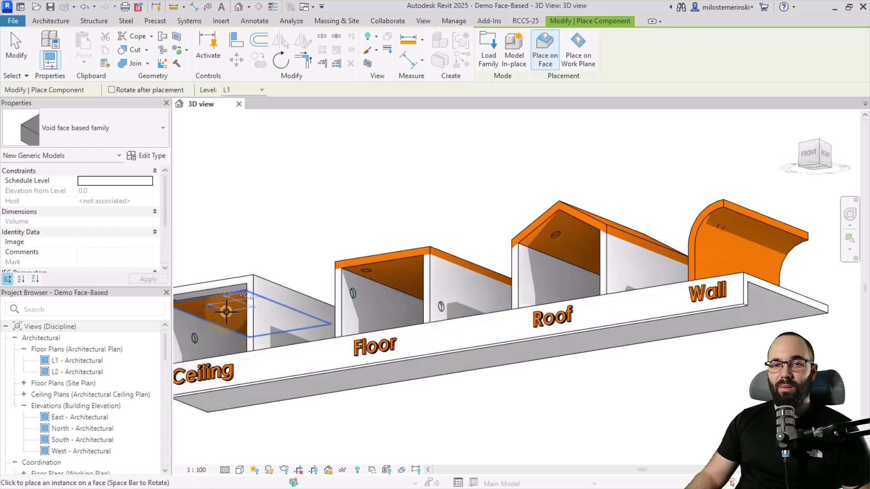
{"action": "scroll", "coordinate": [227, 312], "scroll_direction": "up", "scroll_amount": 5}
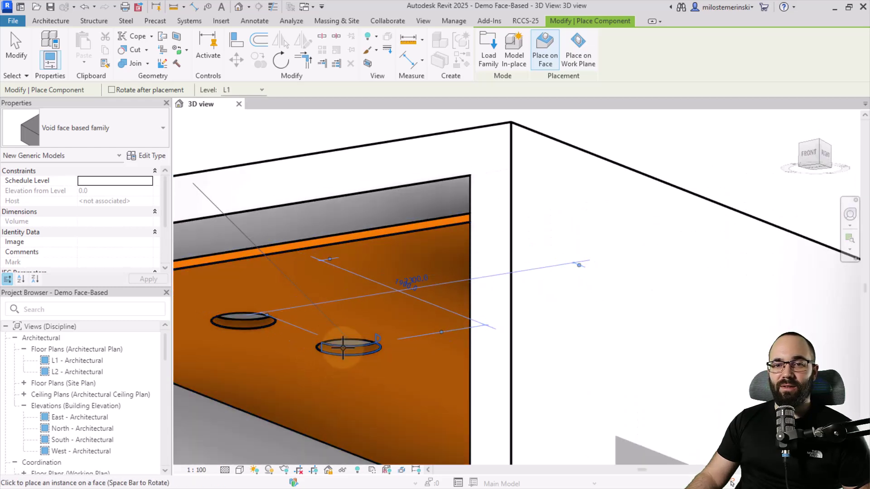
{"action": "left_click", "coordinate": [343, 348]}
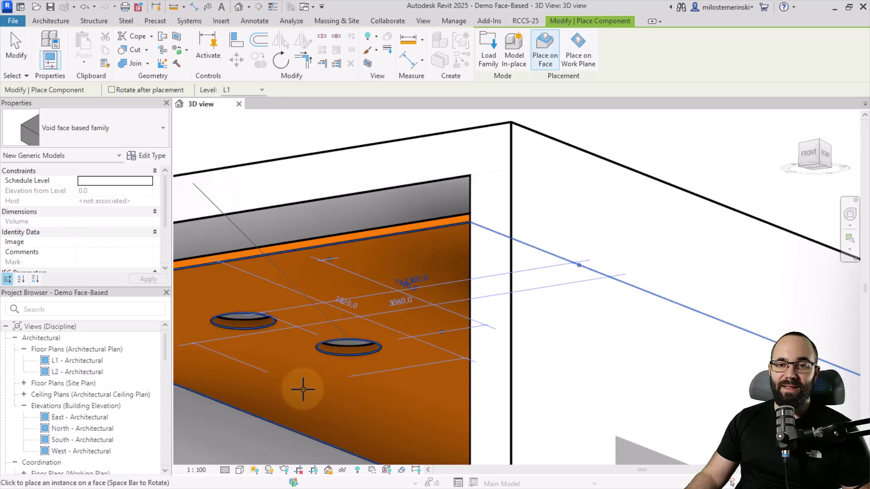
{"action": "scroll", "coordinate": [346, 336], "scroll_direction": "down", "scroll_amount": 5}
{"action": "scroll", "coordinate": [347, 336], "scroll_direction": "down", "scroll_amount": 3}
{"action": "middle_click_drag", "start_coordinate": [327, 363], "coordinate": [355, 367]}
{"action": "key", "text": "Escape"}
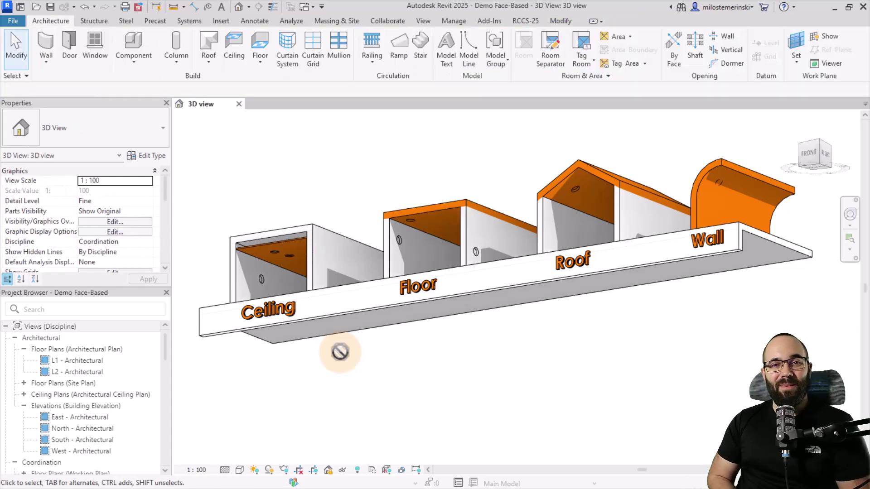